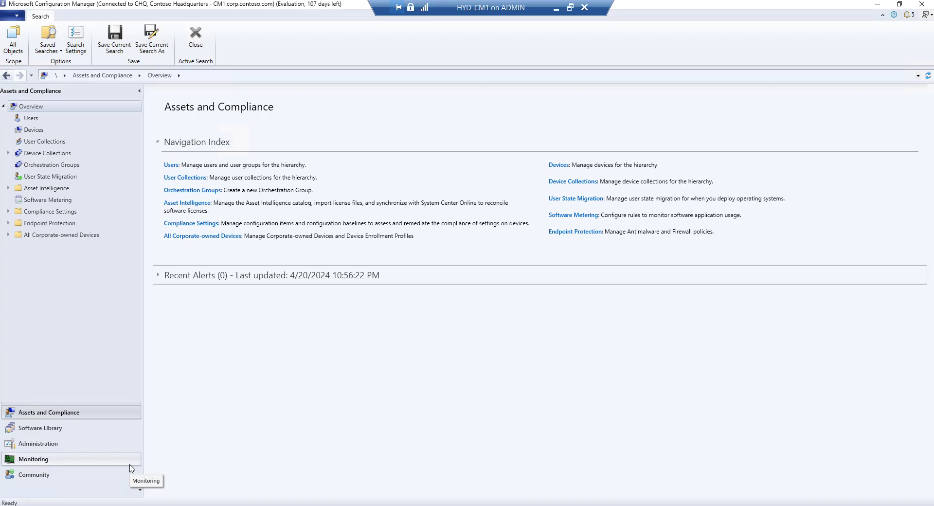
# Go to Administration > Client Settings and bring up the actions for Default Client Settings.
pyautogui.click(70, 443)
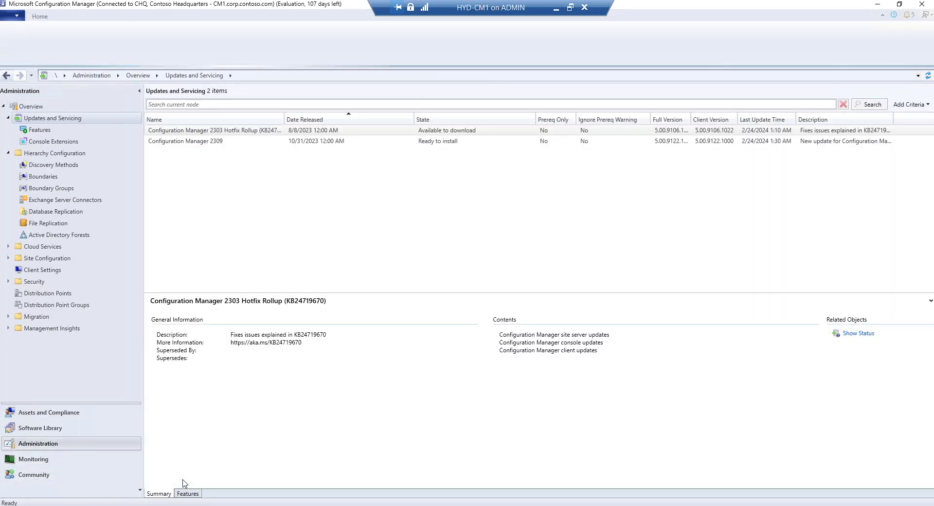
pyautogui.click(58, 270)
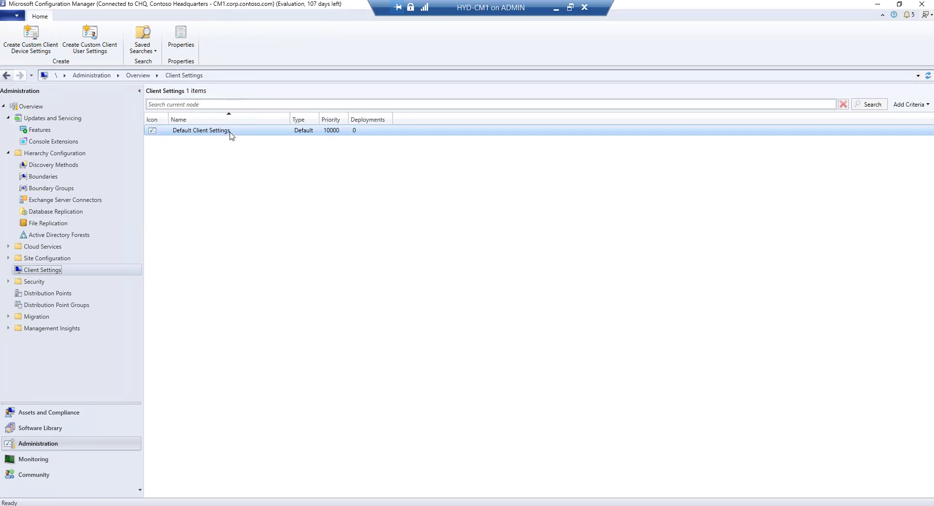
pyautogui.rightClick(228, 138)
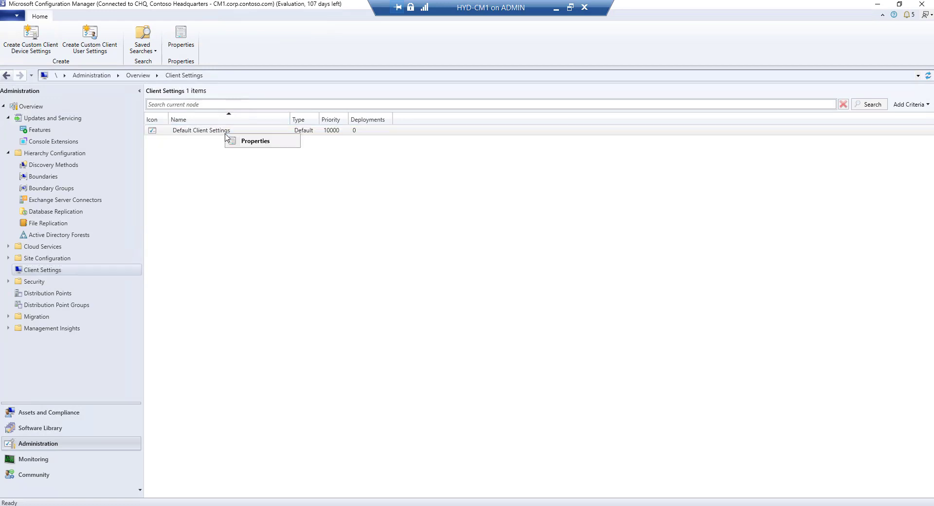
# In Default Client Settings properties, keep Software Metering enabled and open its collection schedule.
pyautogui.click(254, 144)
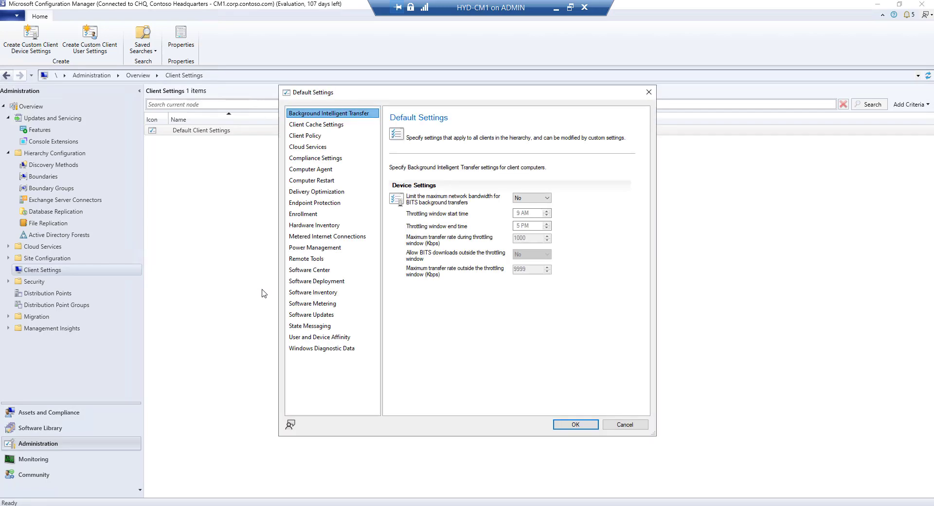
pyautogui.click(319, 327)
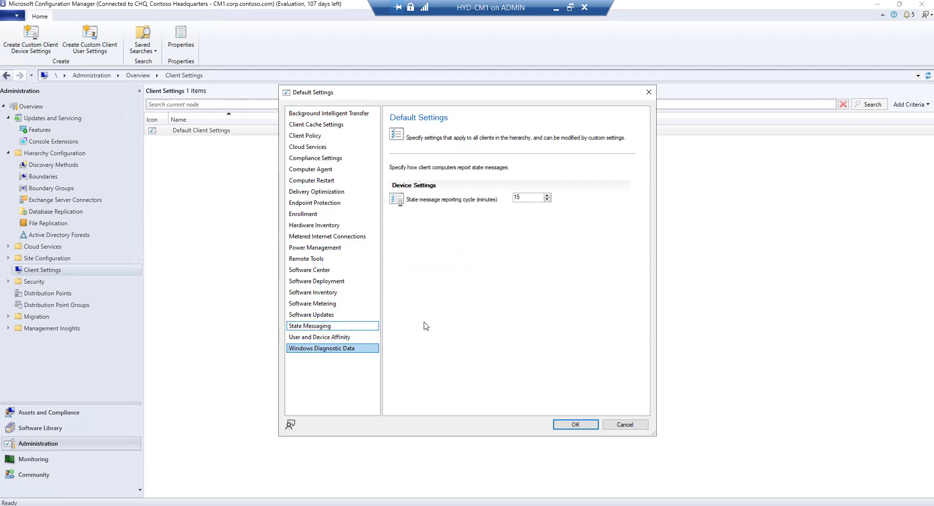
pyautogui.click(336, 303)
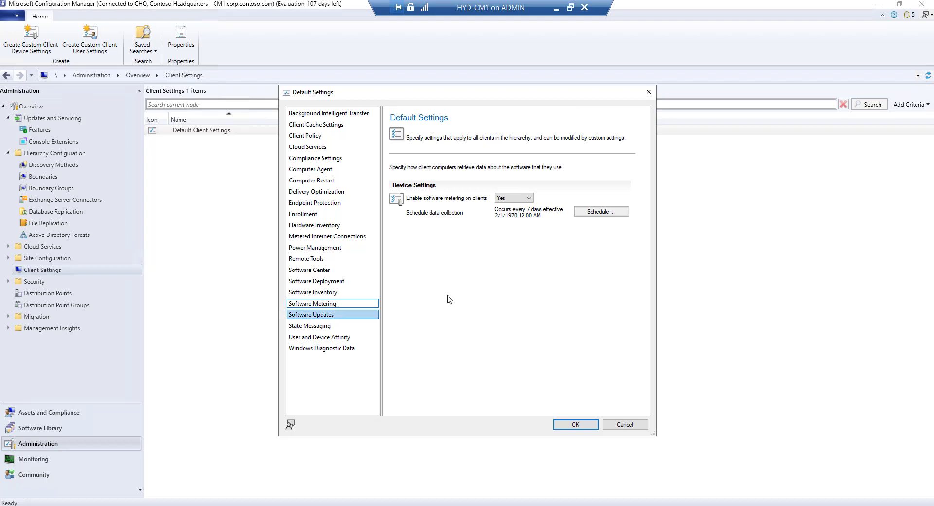
pyautogui.click(524, 200)
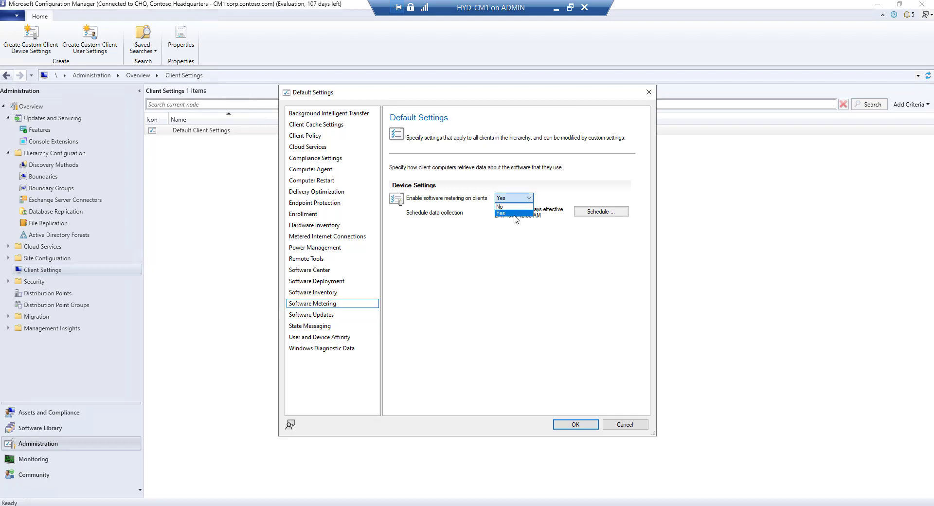
pyautogui.click(518, 208)
pyautogui.click(610, 213)
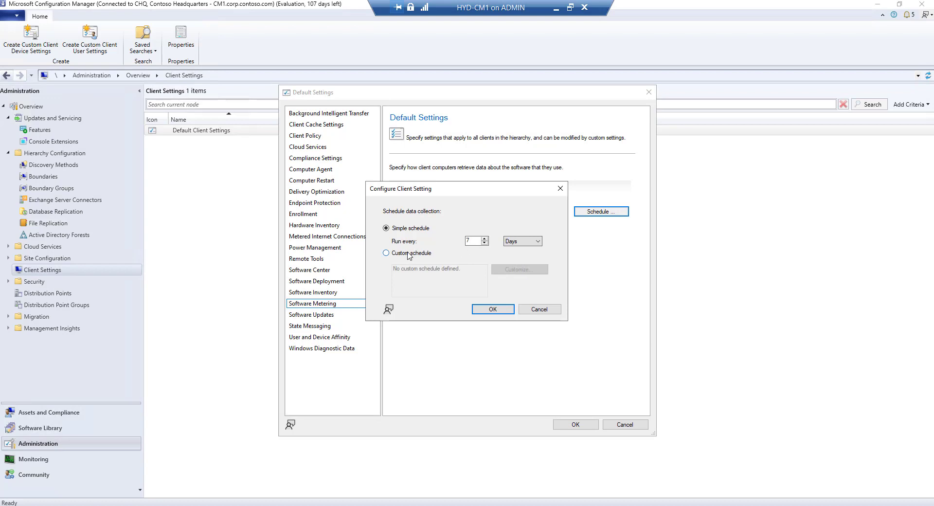
# Change the software metering simple schedule to run every 1 minute.
pyautogui.click(386, 253)
pyautogui.click(387, 228)
pyautogui.doubleClick(469, 241)
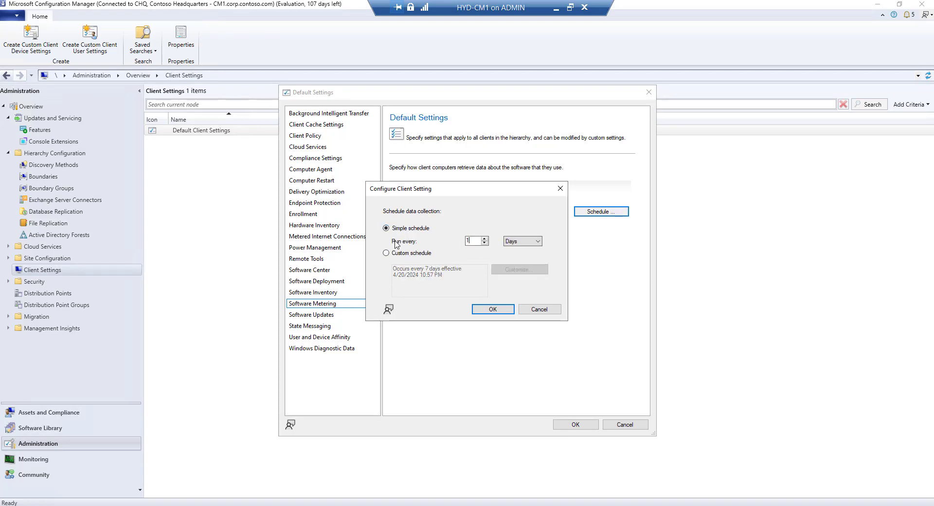
pyautogui.click(535, 242)
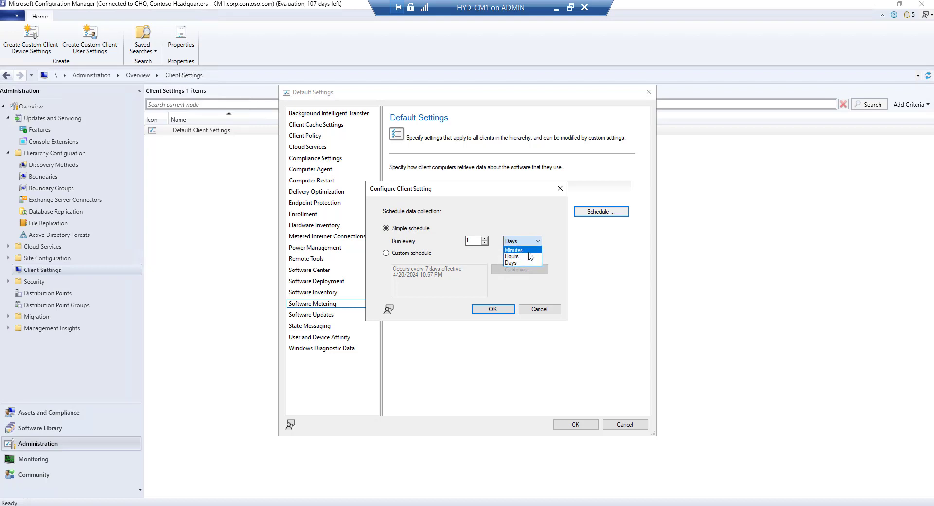
pyautogui.click(521, 250)
pyautogui.click(493, 309)
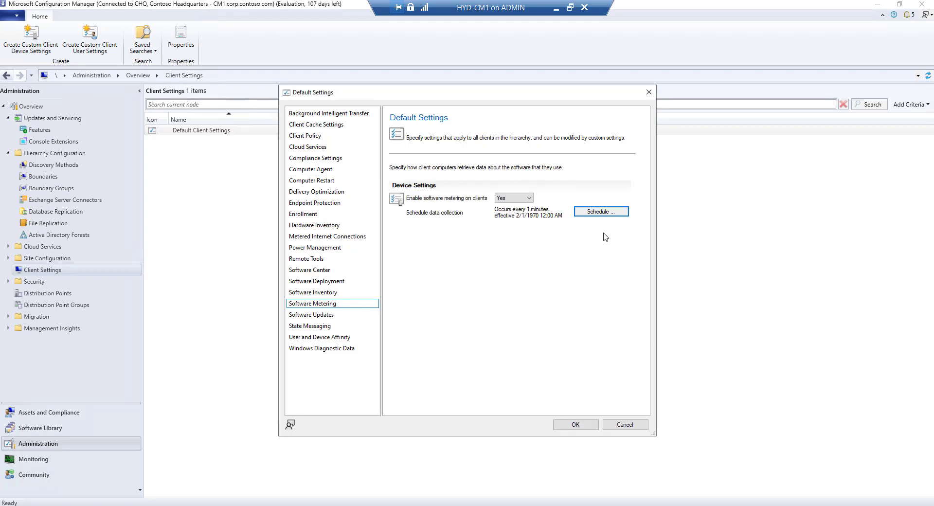
# Reconfirm the 1-minute interval and save the Default Client Settings.
pyautogui.click(602, 211)
pyautogui.click(532, 241)
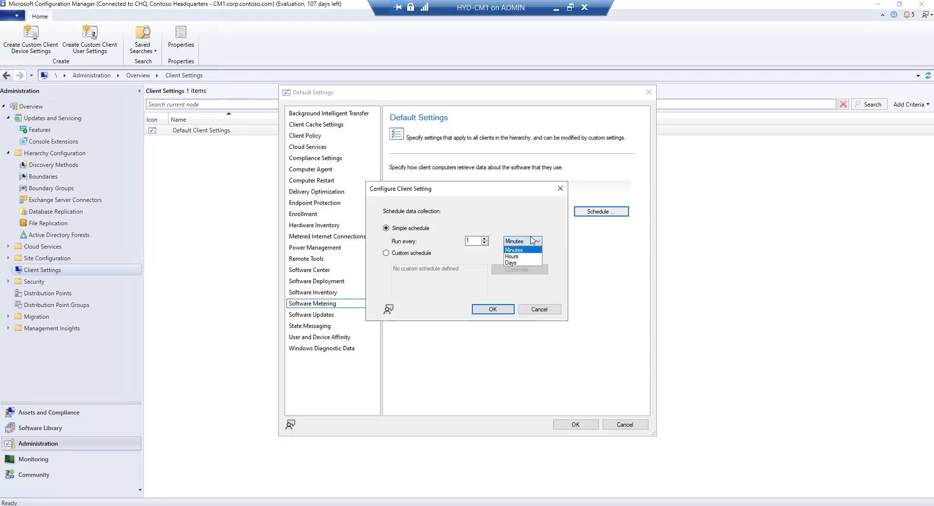
pyautogui.click(525, 262)
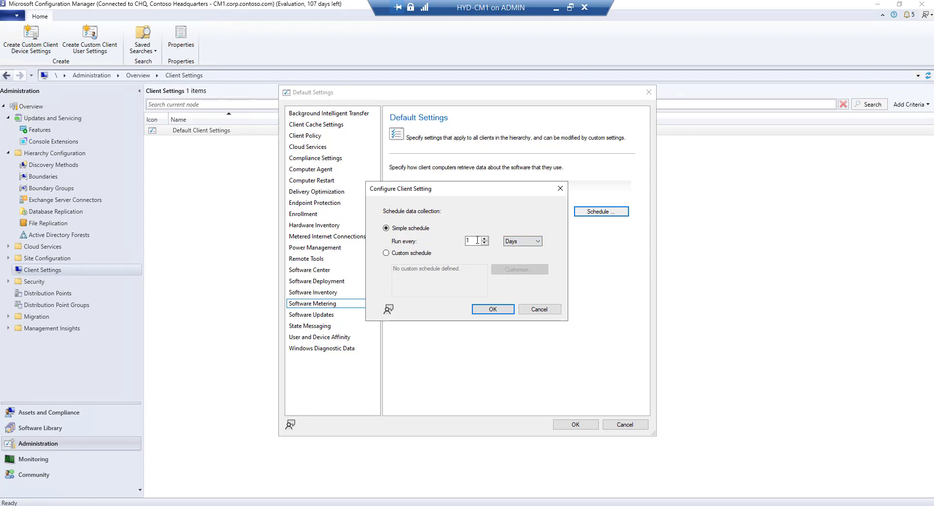
pyautogui.click(541, 242)
pyautogui.click(530, 251)
pyautogui.click(492, 311)
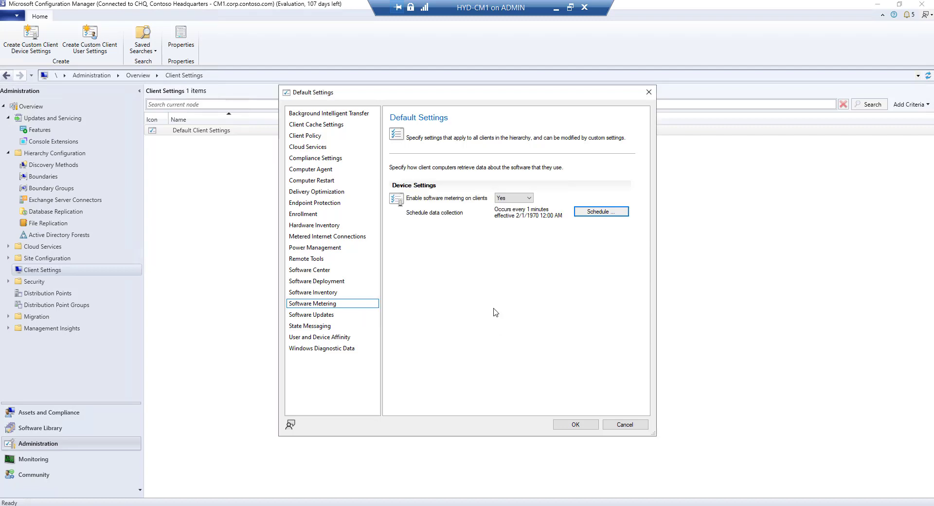
pyautogui.click(576, 426)
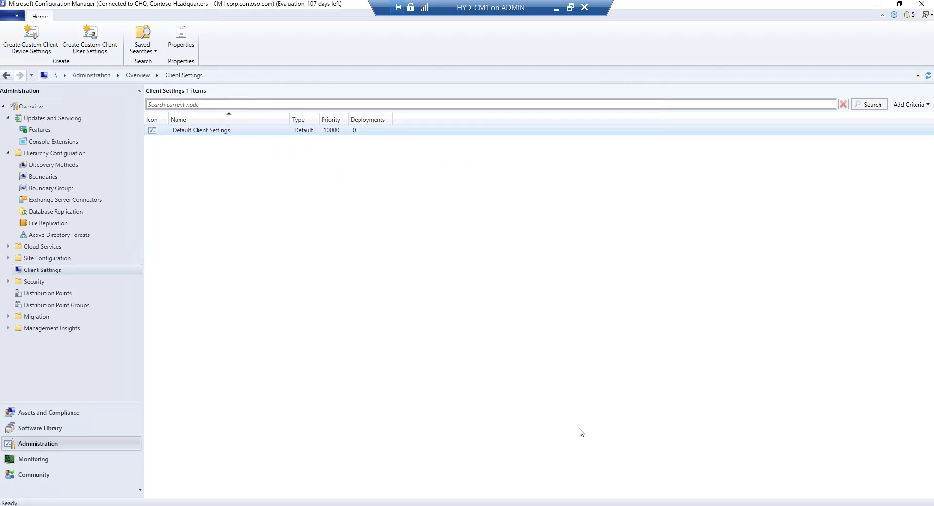
# In Assets and Compliance > Software Metering, launch the Create Software Metering Rule wizard.
pyautogui.click(49, 412)
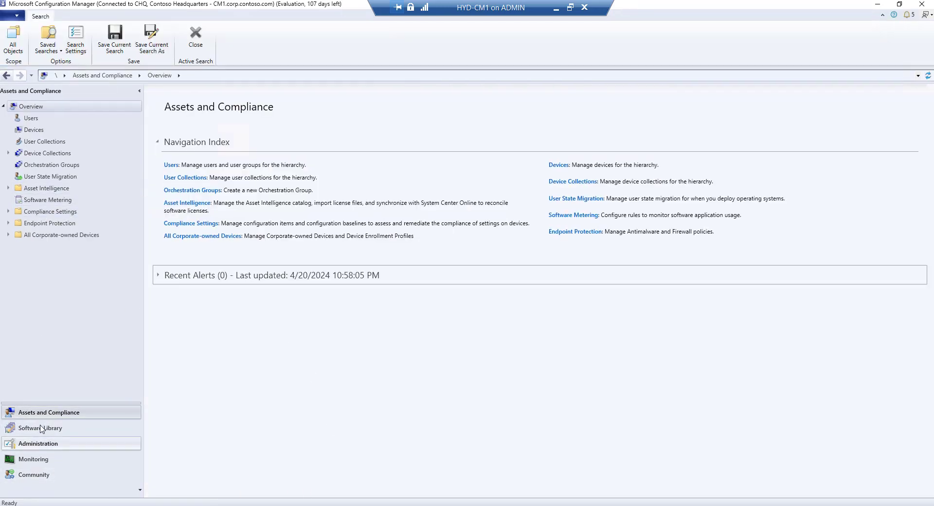
pyautogui.click(54, 200)
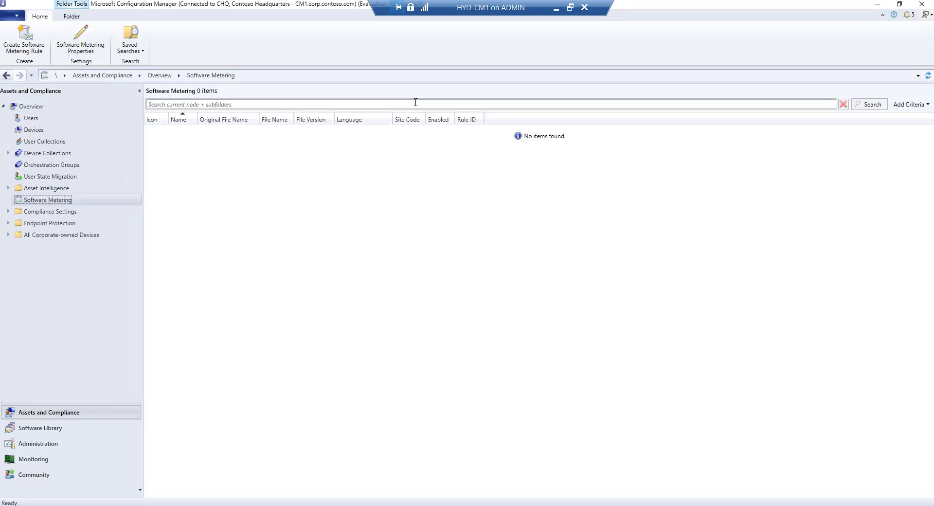
pyautogui.rightClick(278, 176)
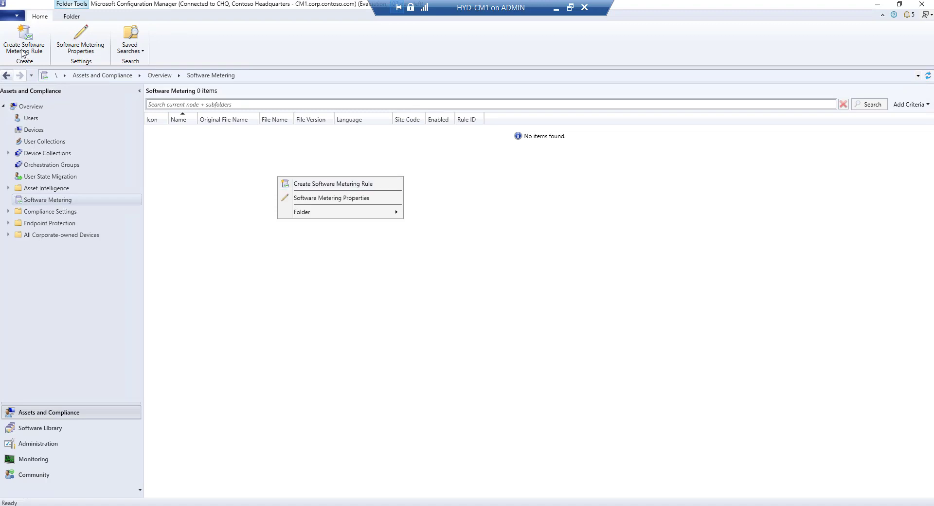
pyautogui.click(362, 186)
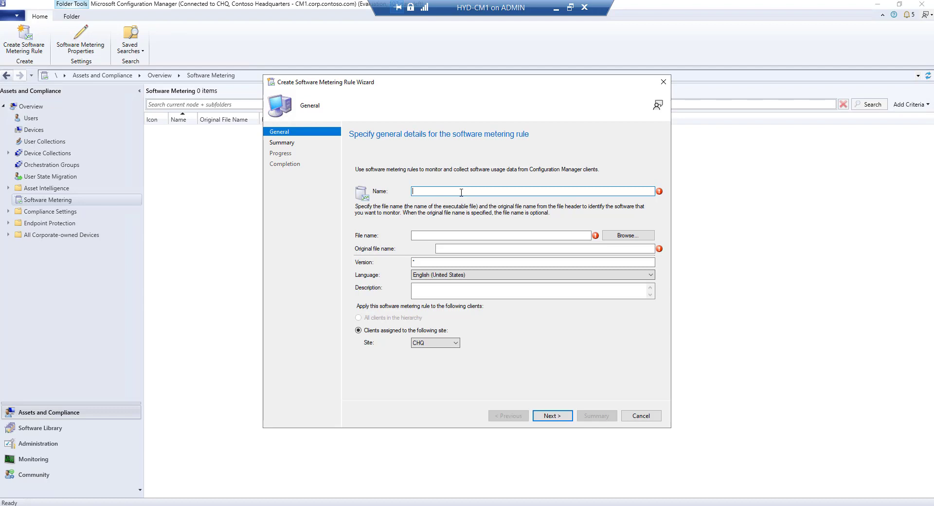
# Name the rule 'Microsoft Edge' and browse for its executable file.
pyautogui.write('Microsoft edge')
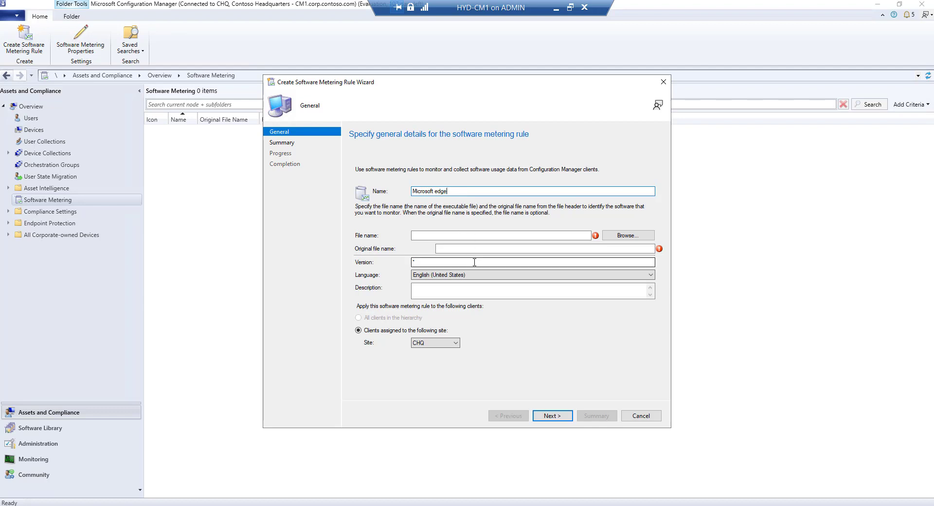
pyautogui.click(436, 191)
pyautogui.press('Delete')
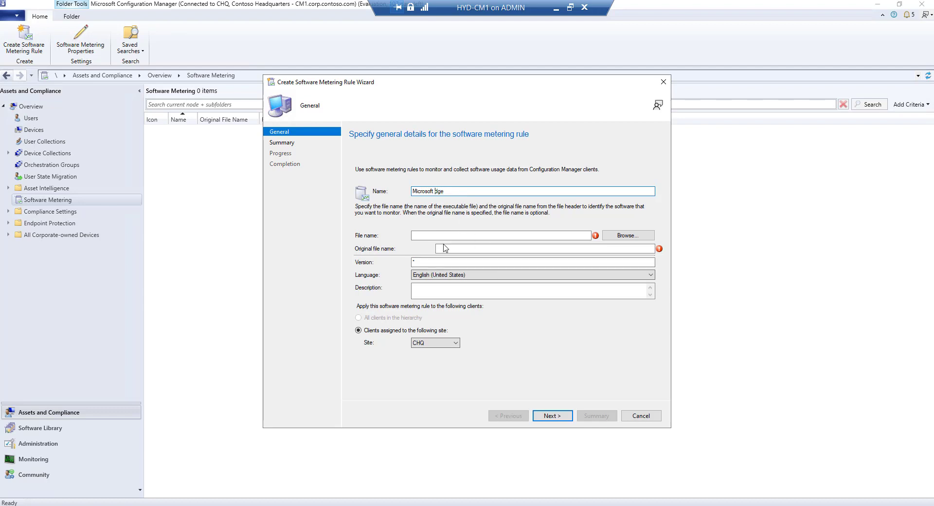
pyautogui.write('E')
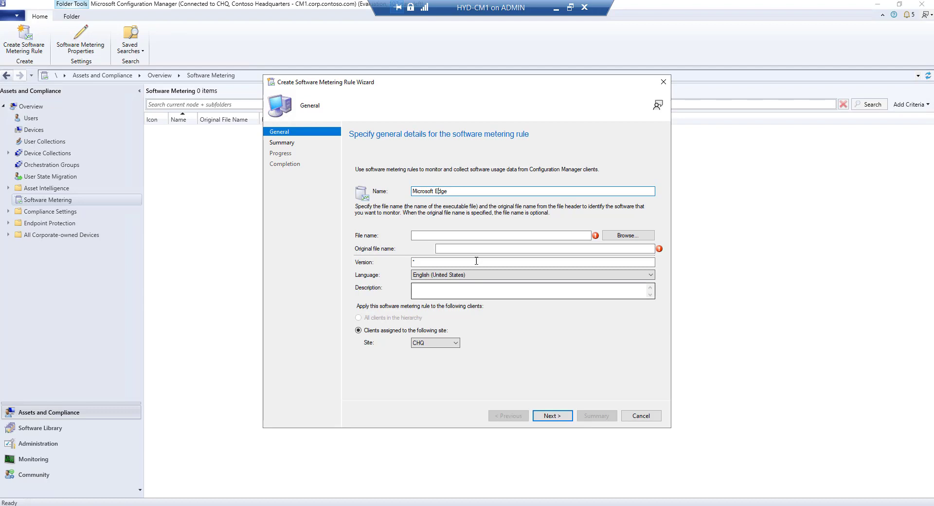
pyautogui.click(469, 235)
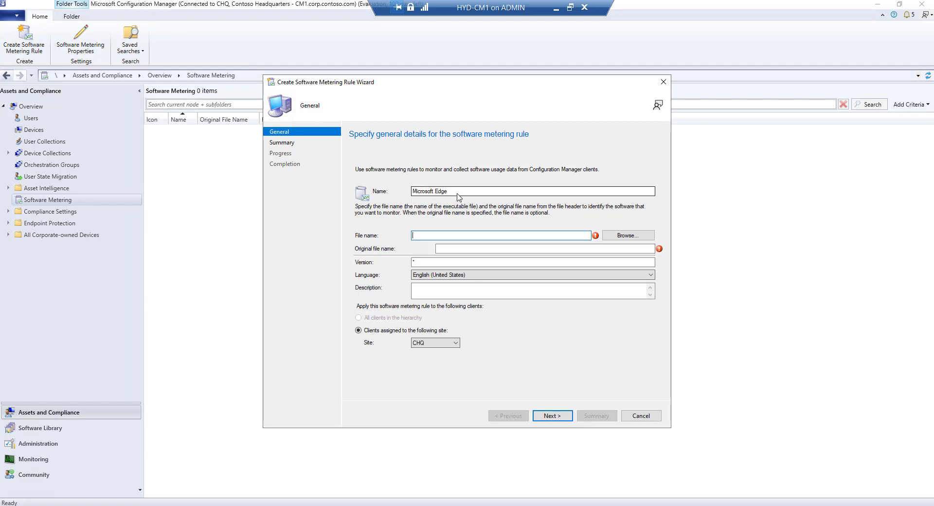
pyautogui.click(627, 235)
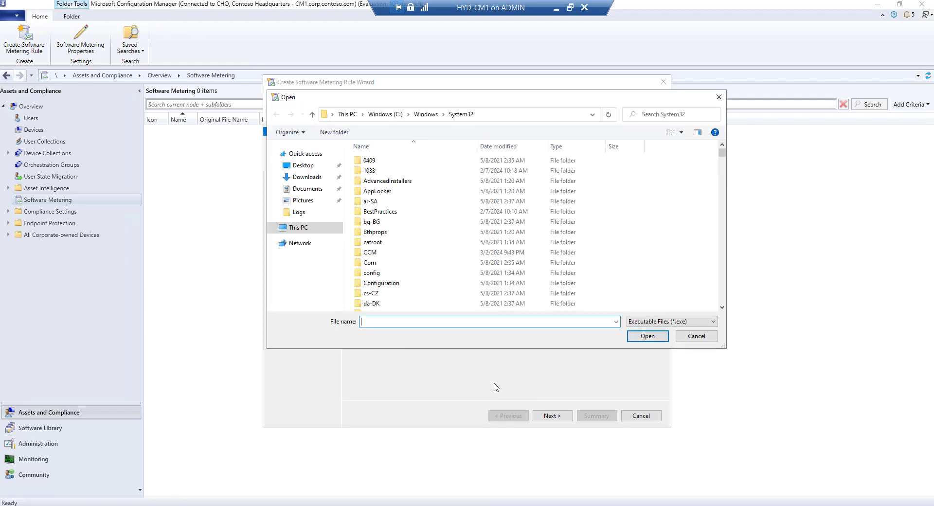
# Select msedge.exe from C:\Program Files (x86)\Microsoft\Edge\Application as the rule's file.
pyautogui.press('Escape')
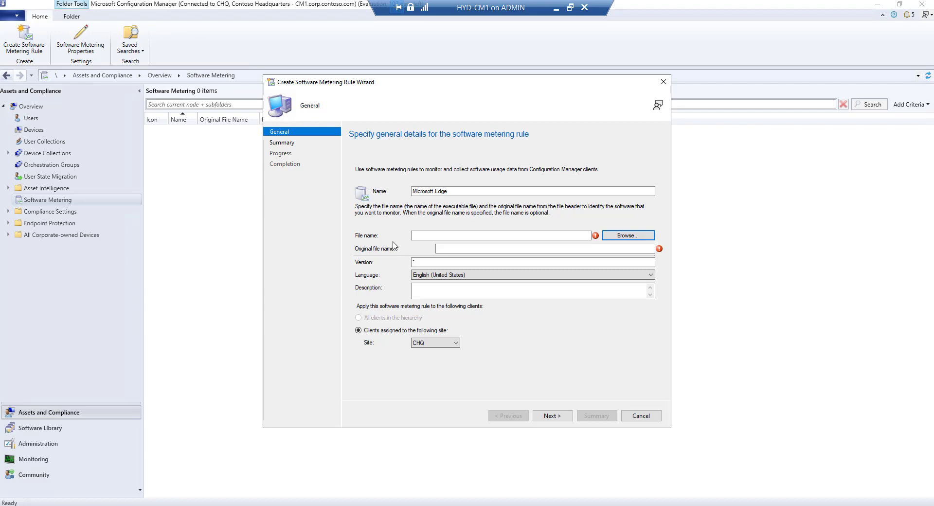
pyautogui.click(628, 235)
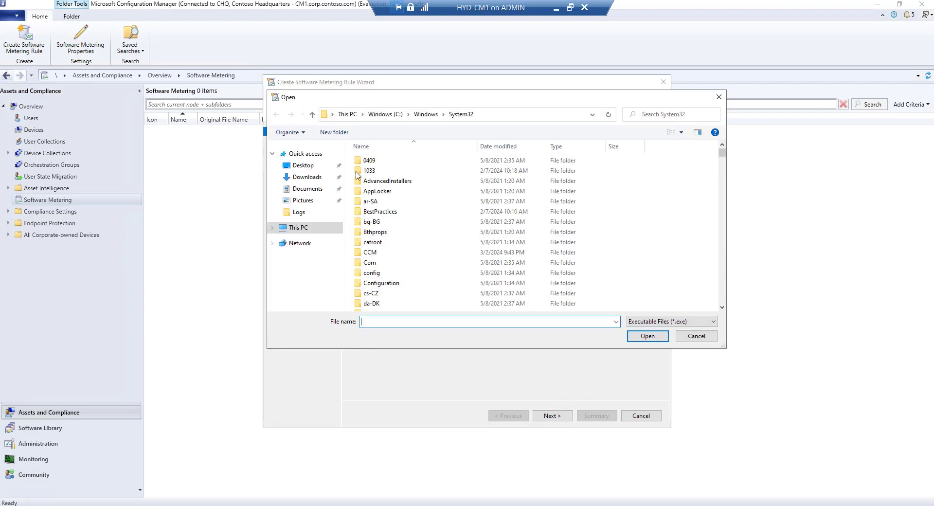
pyautogui.click(385, 113)
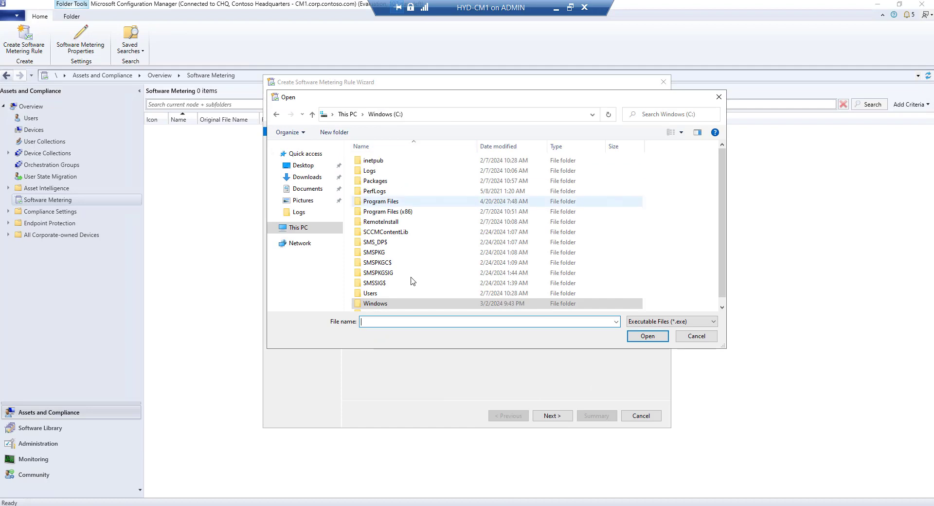
pyautogui.doubleClick(404, 212)
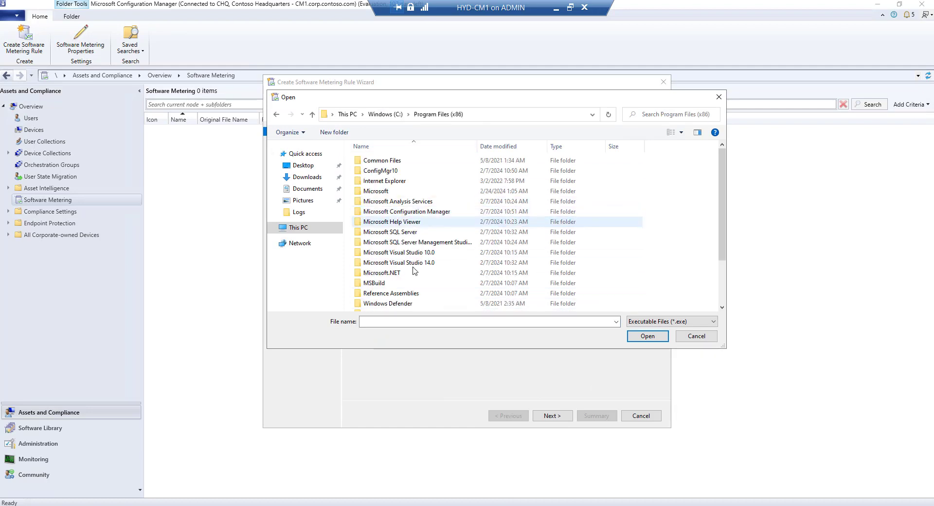
pyautogui.click(410, 193)
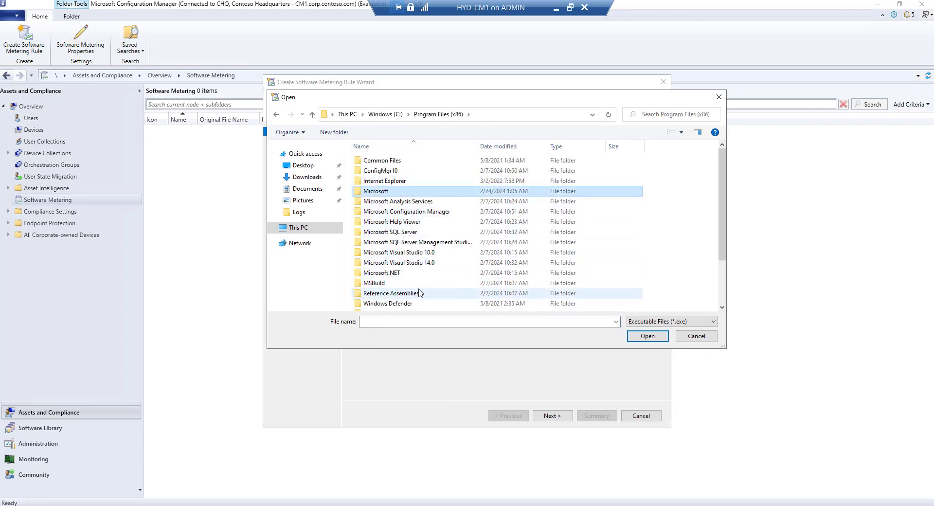
pyautogui.doubleClick(402, 194)
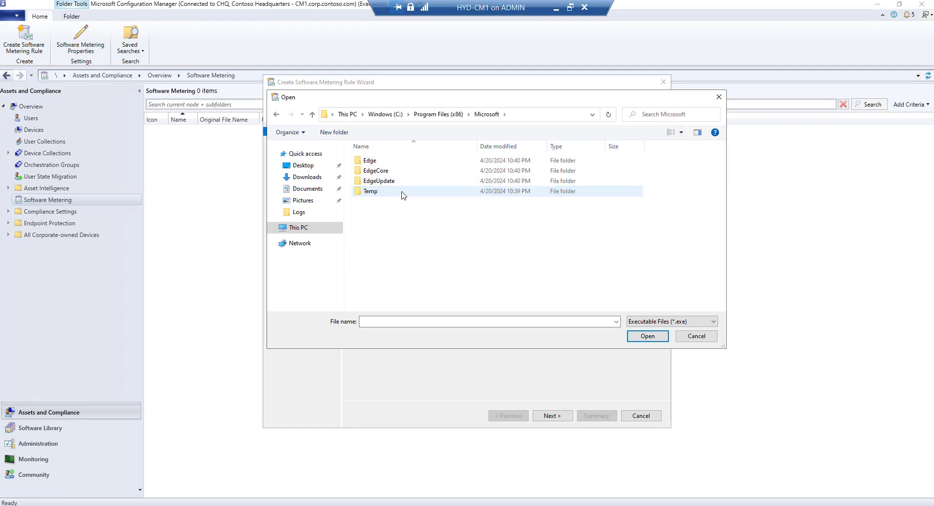
pyautogui.doubleClick(394, 162)
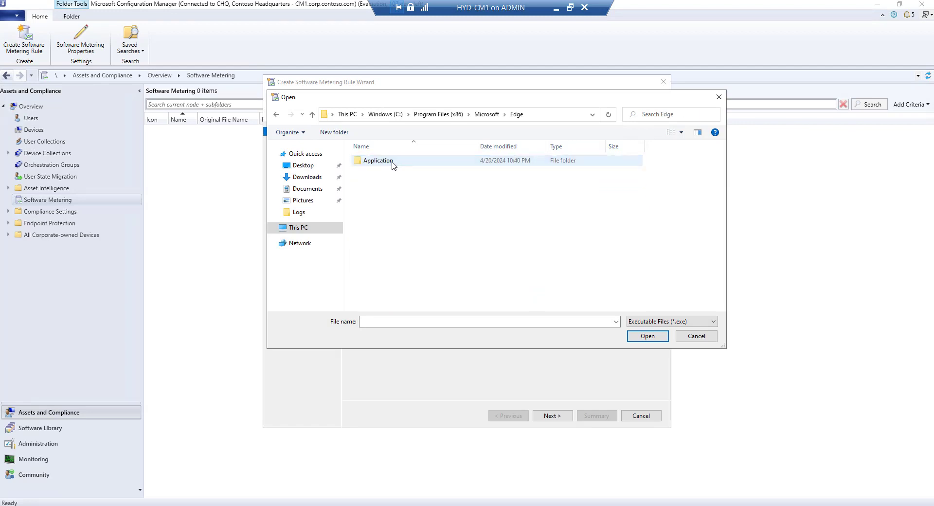
pyautogui.doubleClick(384, 161)
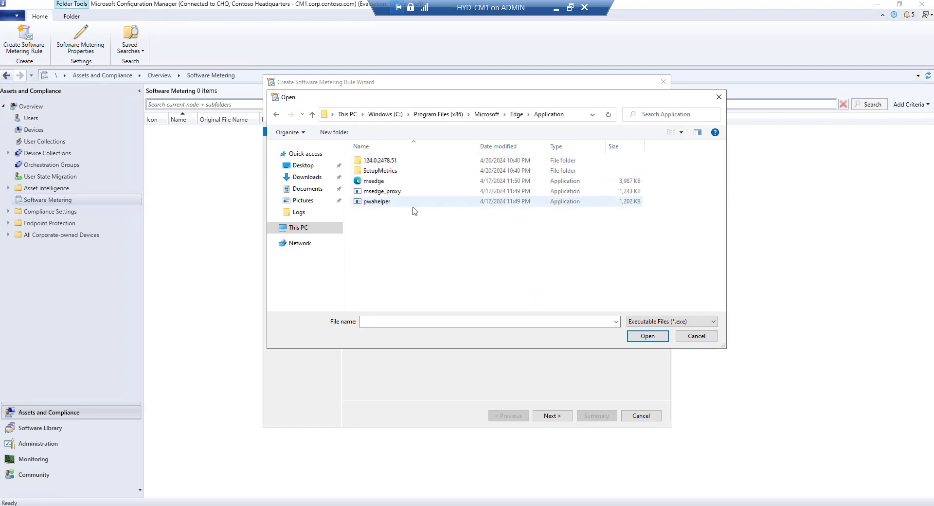
pyautogui.click(389, 184)
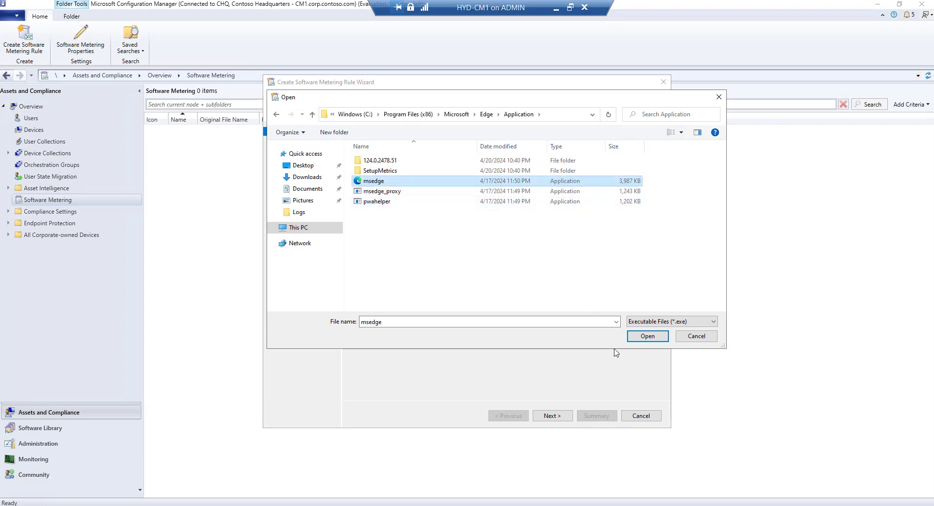
pyautogui.click(647, 336)
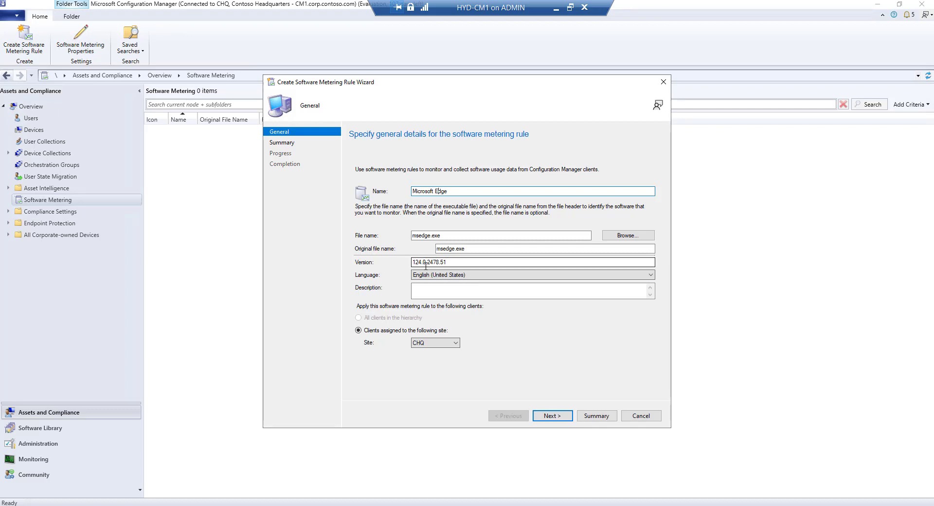
# Replace version 124.0.2478.51 with the * wildcard, keep site CHQ, and continue.
pyautogui.click(459, 263)
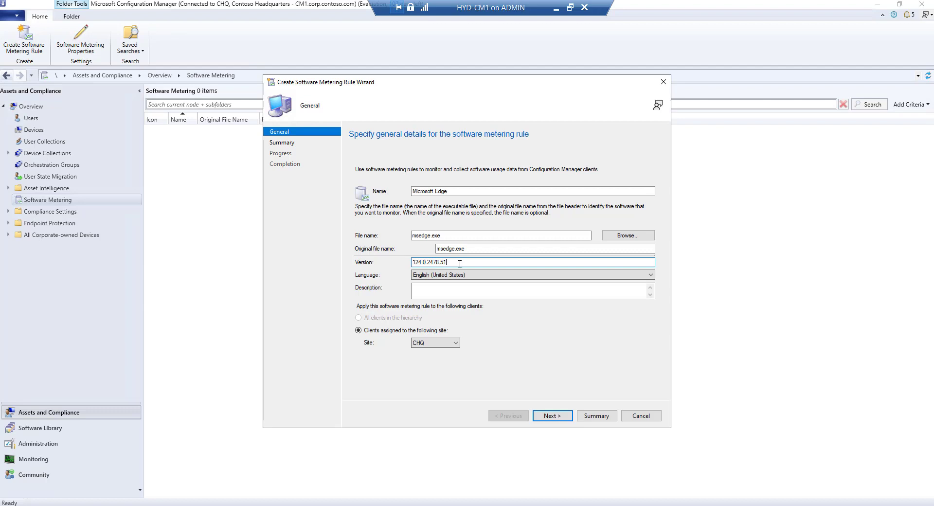
pyautogui.doubleClick(460, 263)
pyautogui.press('BackSpace')
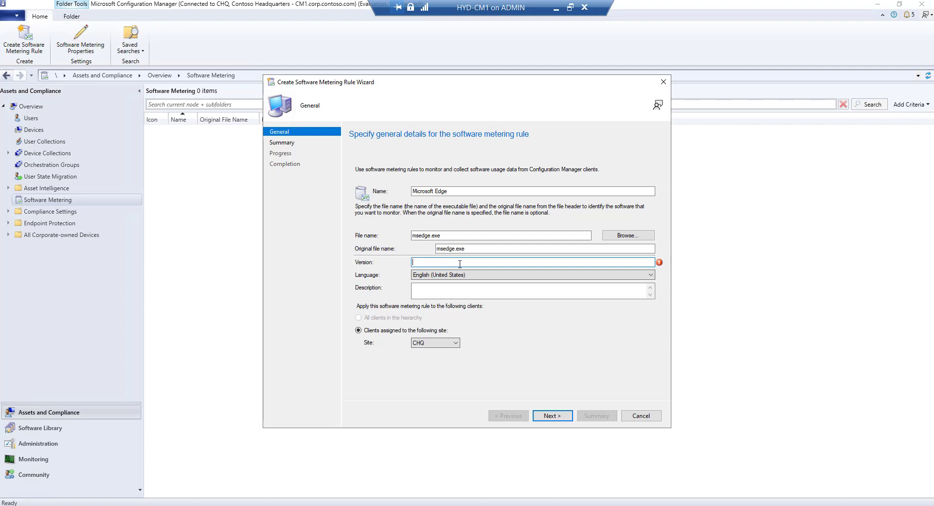
pyautogui.write('1')
pyautogui.click(453, 289)
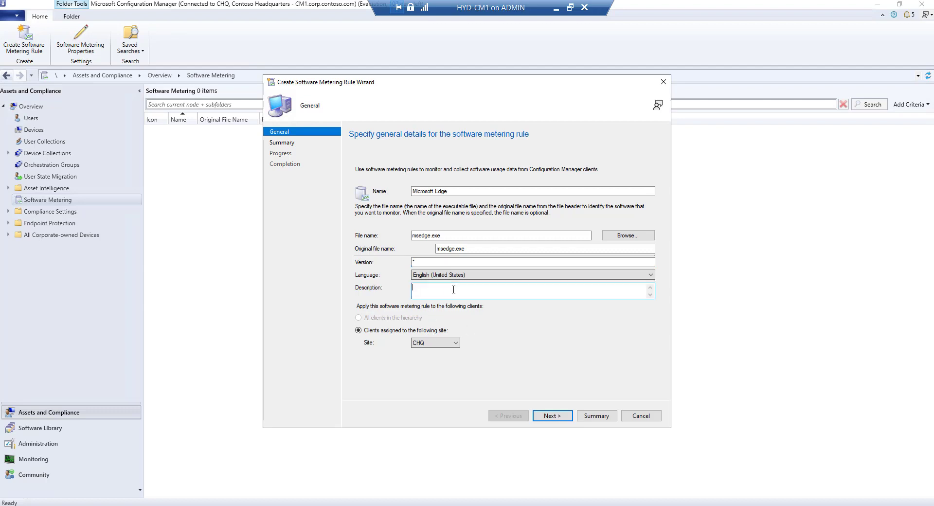
pyautogui.click(444, 343)
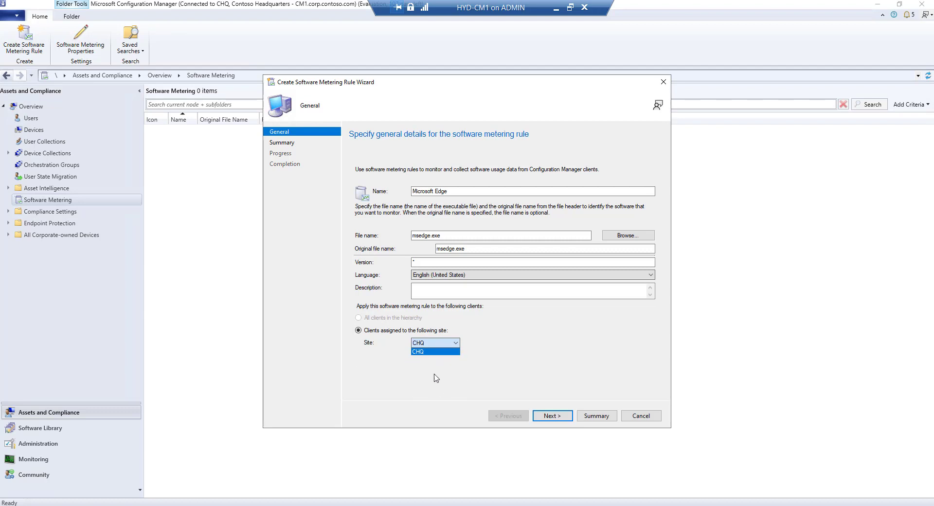
pyautogui.click(560, 386)
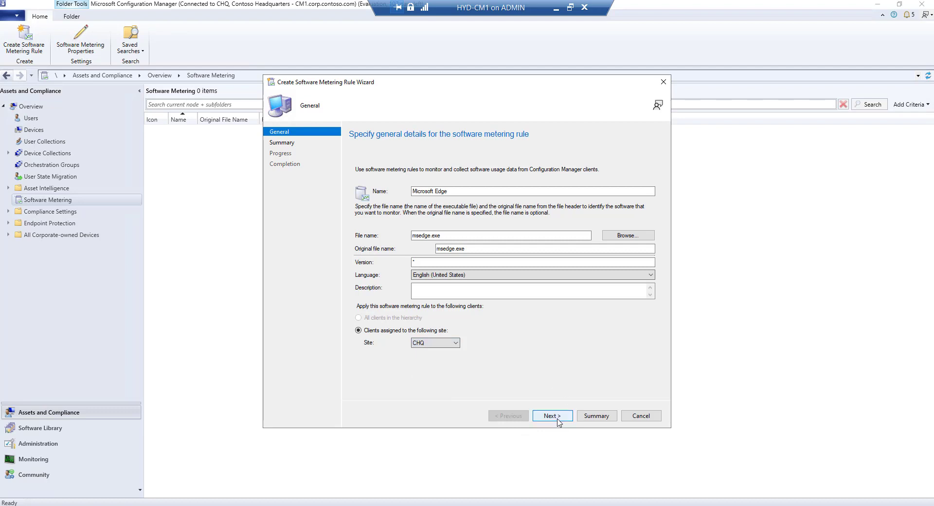
pyautogui.click(553, 416)
# Complete the wizard, widen the File Name column and collapse the Microsoft Edge details pane.
pyautogui.click(557, 418)
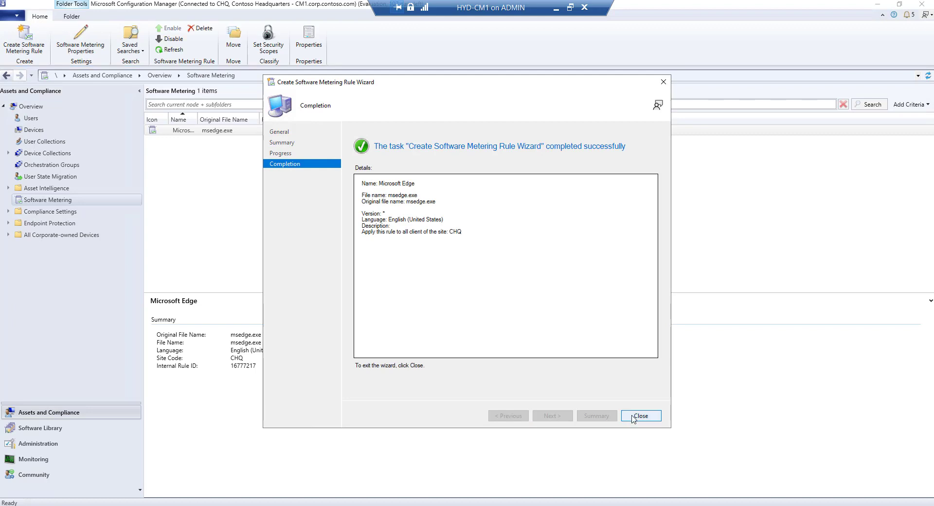
pyautogui.click(640, 418)
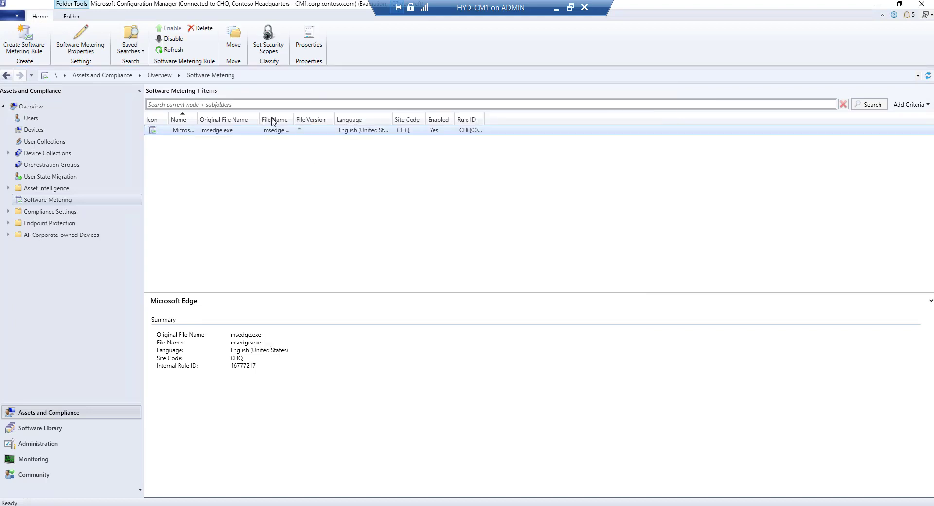
pyautogui.moveTo(293, 116); pyautogui.dragTo(350, 113)
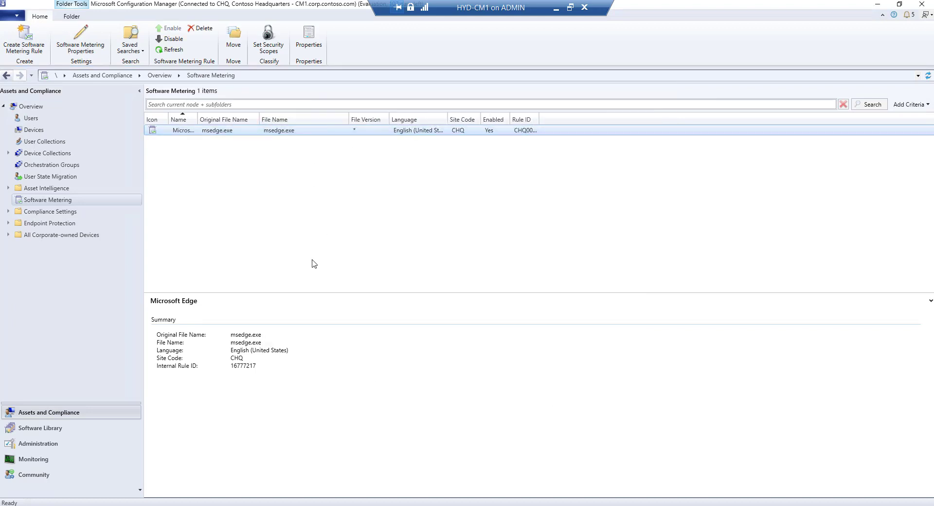
pyautogui.rightClick(273, 130)
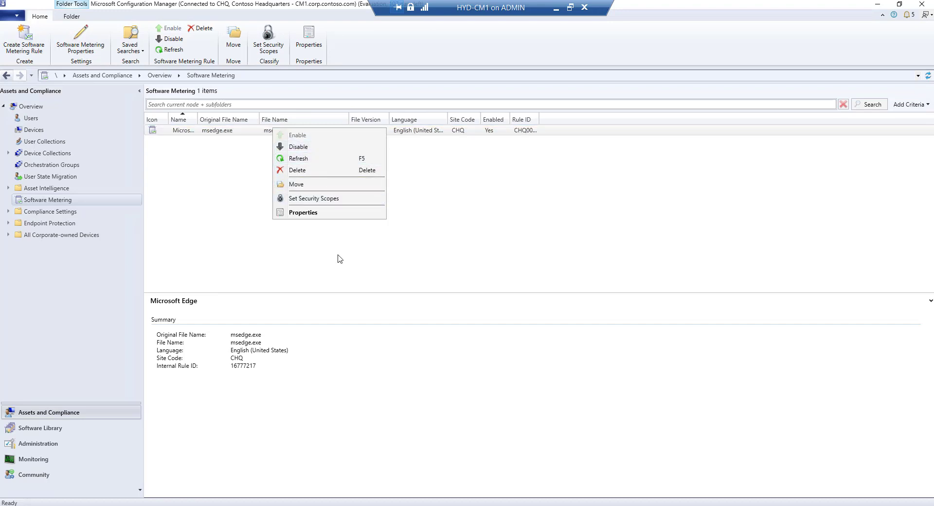
pyautogui.click(355, 302)
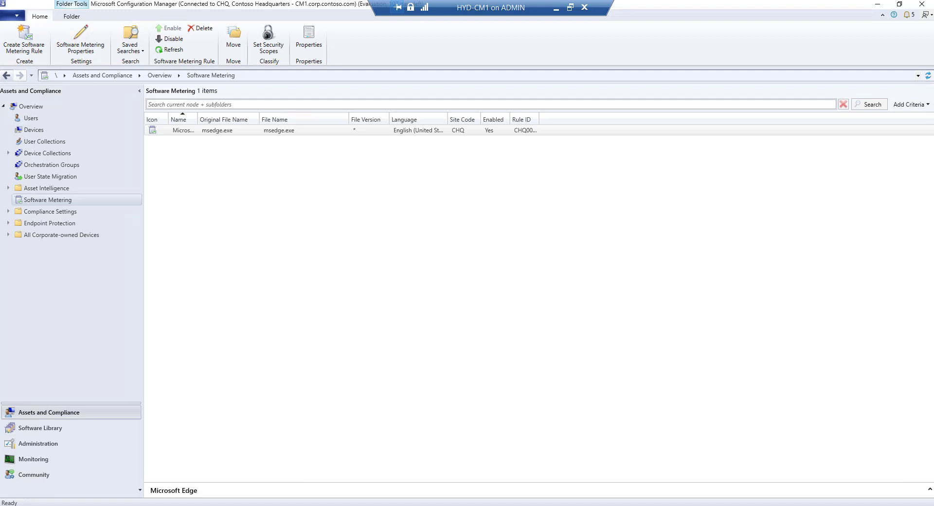
# Switch to Chrome and go to google.com.
pyautogui.click(556, 7)
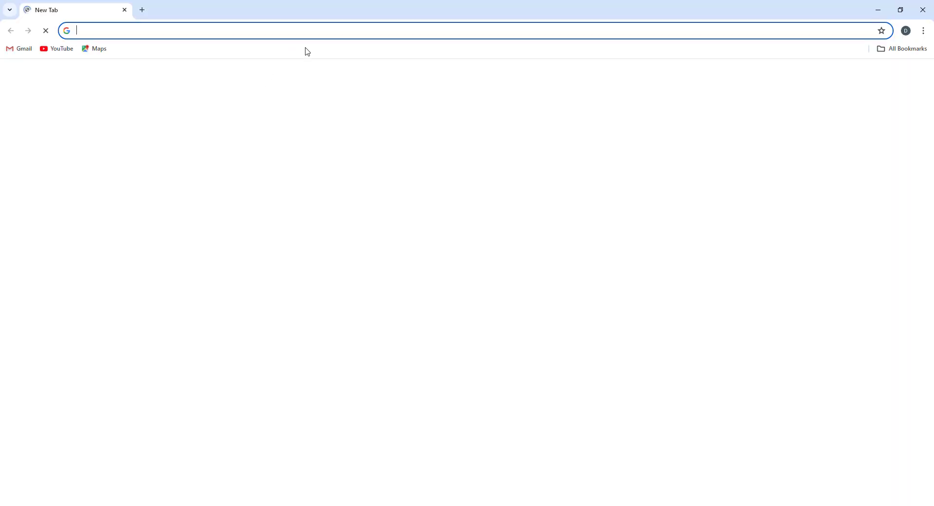
pyautogui.click(287, 27)
pyautogui.write('go')
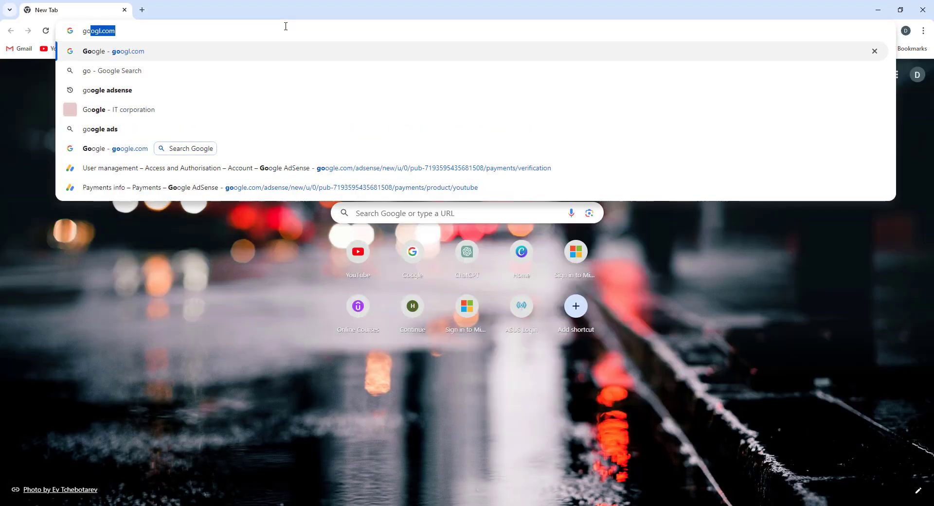
pyautogui.press('BackSpace')
pyautogui.press('BackSpace')
pyautogui.write('goog')
pyautogui.press('Return')
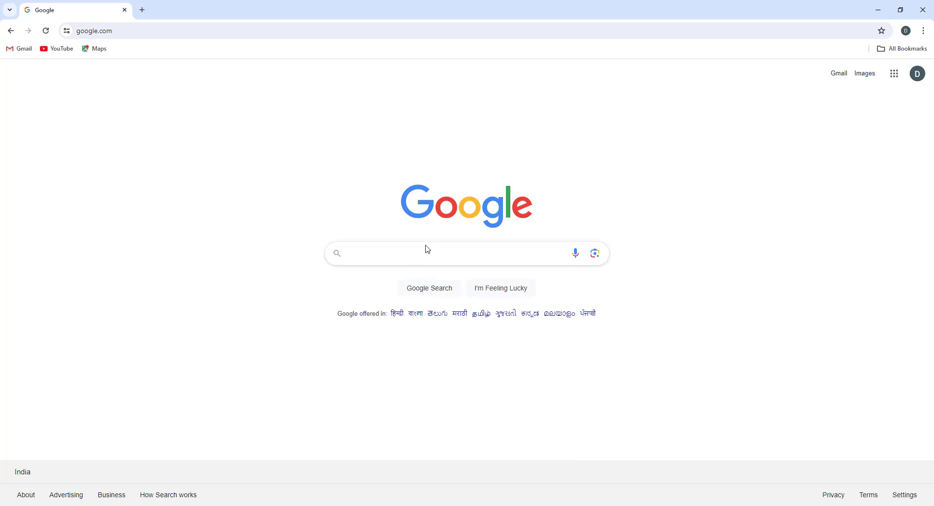
# Search Google for wmiexec.
pyautogui.click(412, 250)
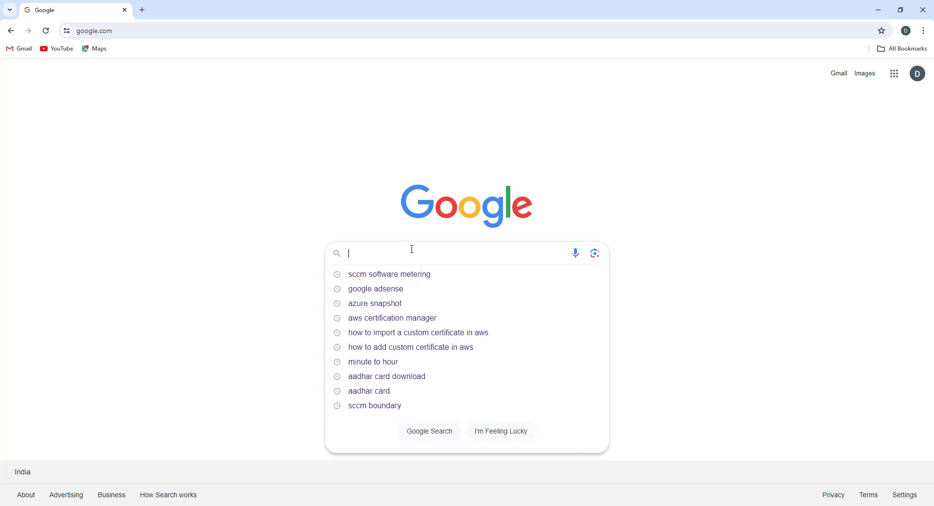
pyautogui.write('wmiexec')
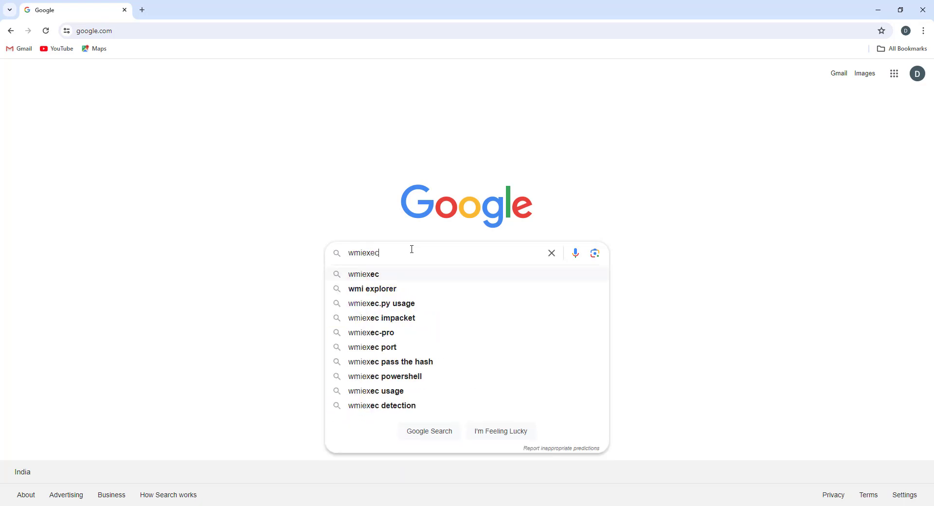
pyautogui.press('Return')
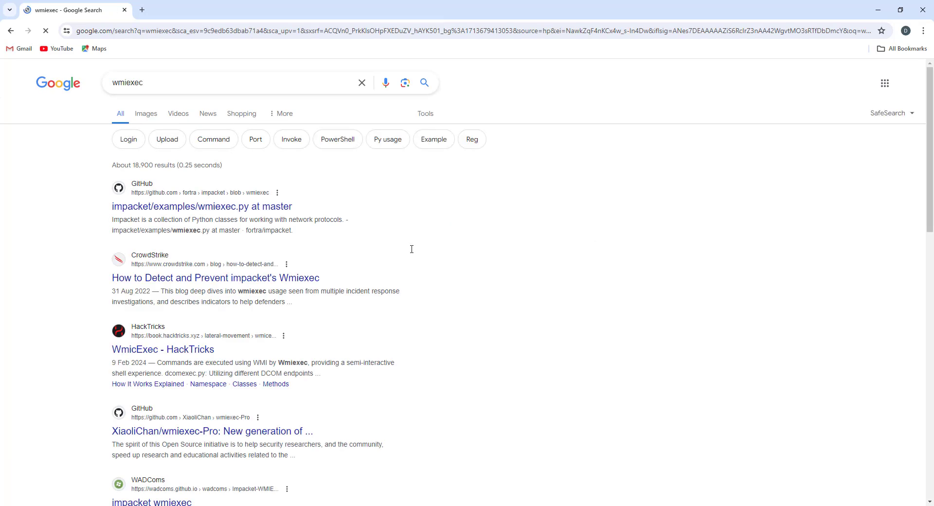
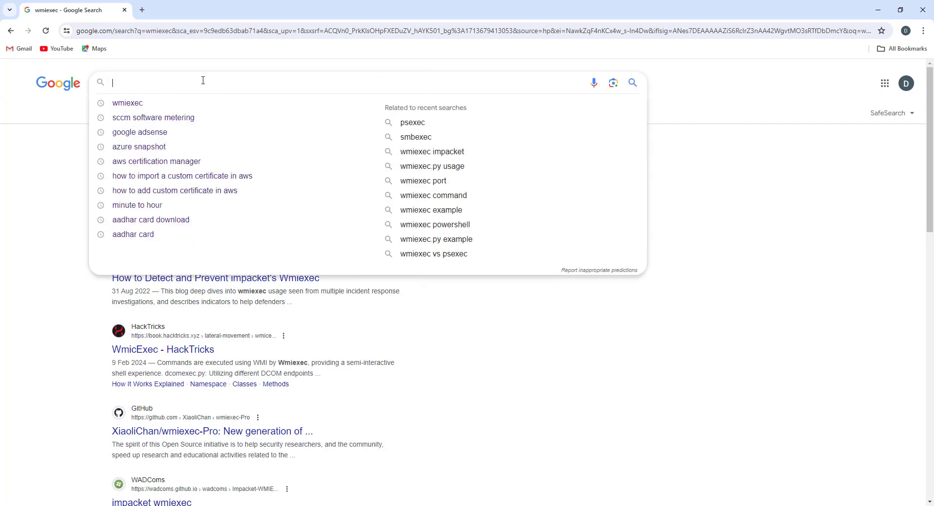
# Search Google for 'wmi explorer download' and start the download from BleepingComputer.
pyautogui.write('Wmiexpl')
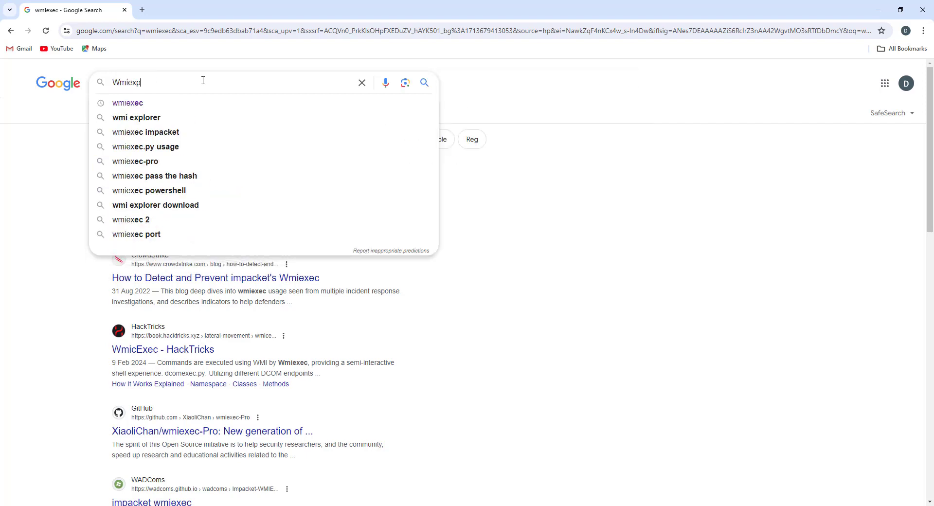
pyautogui.press('Down')
pyautogui.press('Down')
pyautogui.press('Return')
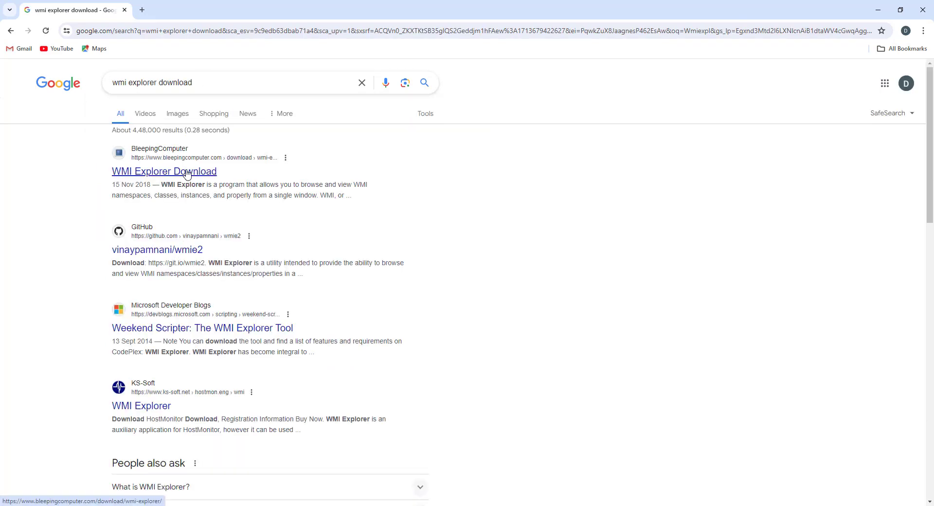
pyautogui.click(188, 172)
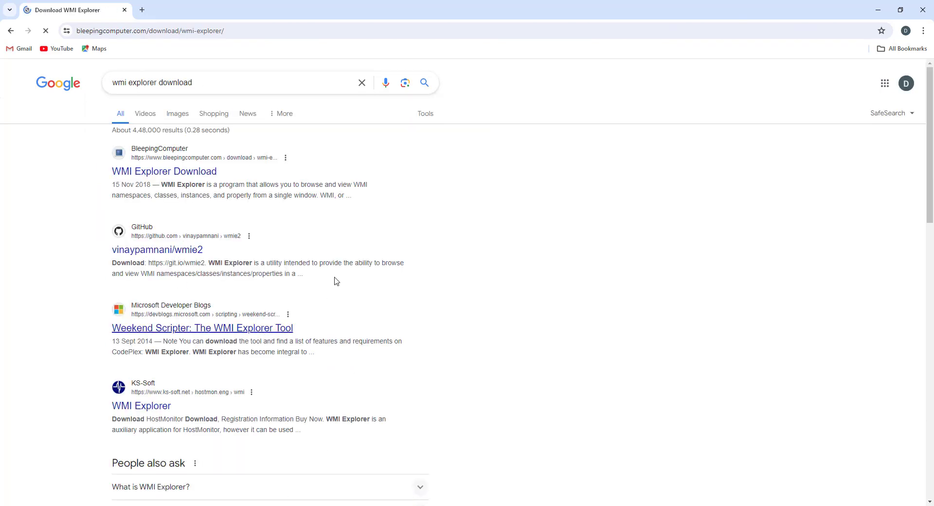
pyautogui.click(301, 218)
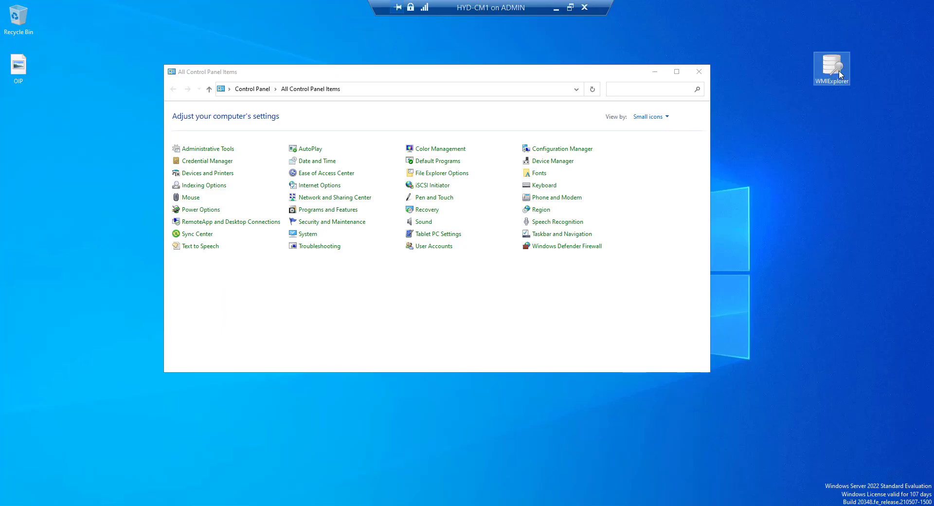
# Relaunch WMI Explorer with Run as administrator, approve UAC, and maximize its window.
pyautogui.doubleClick(831, 68)
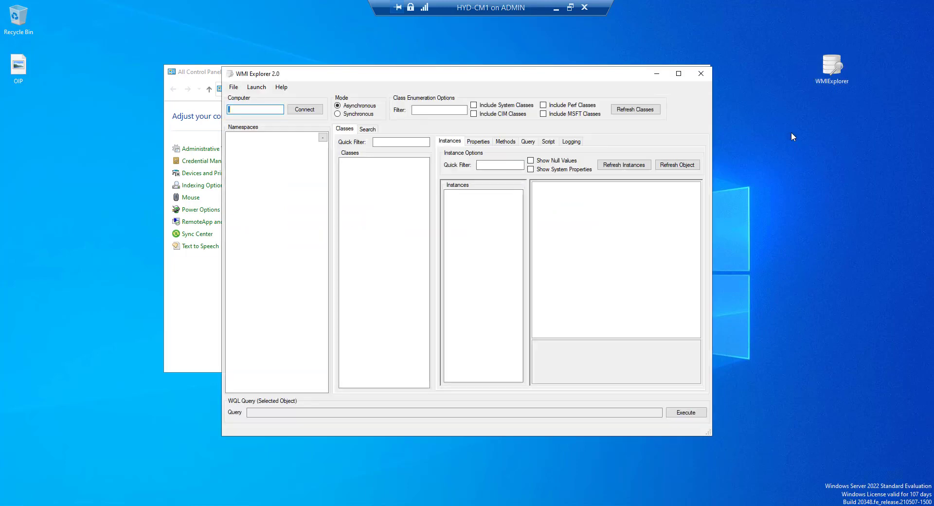
pyautogui.click(699, 73)
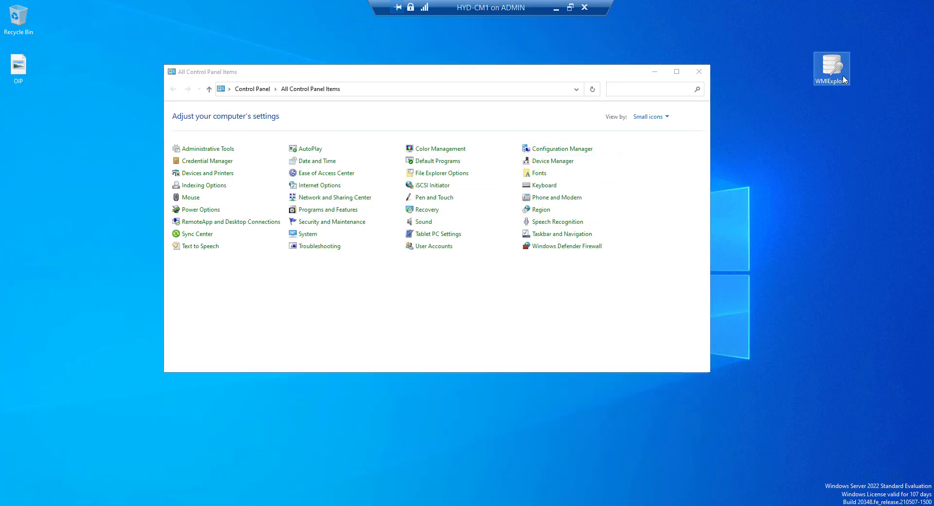
pyautogui.rightClick(837, 58)
pyautogui.click(834, 78)
pyautogui.click(421, 327)
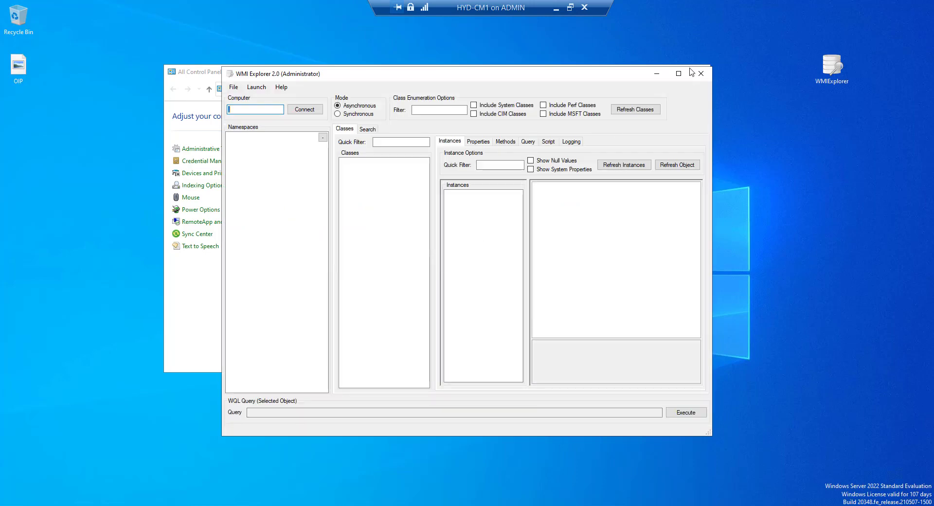
pyautogui.click(679, 73)
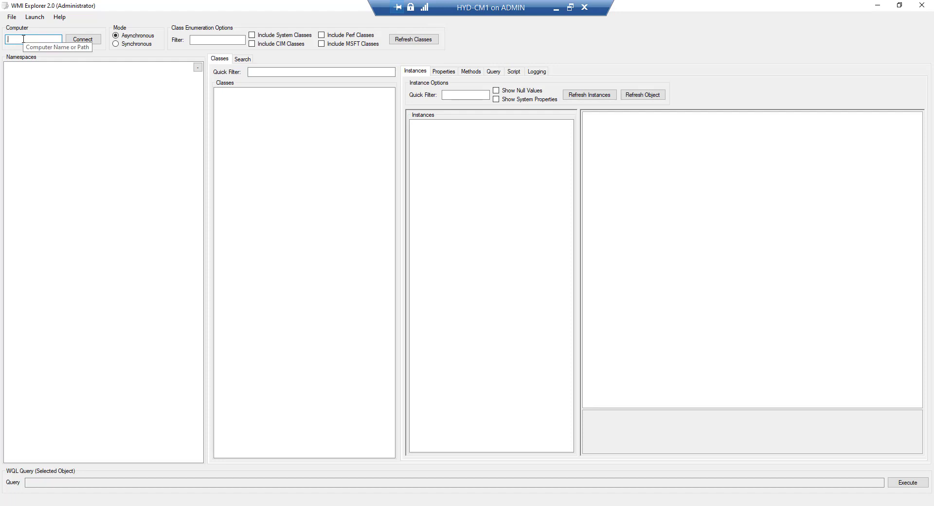
# Connect to computer CM1 and expand the namespace ROOT\ccm\Policy\Machine.
pyautogui.write('CM1')
pyautogui.click(82, 40)
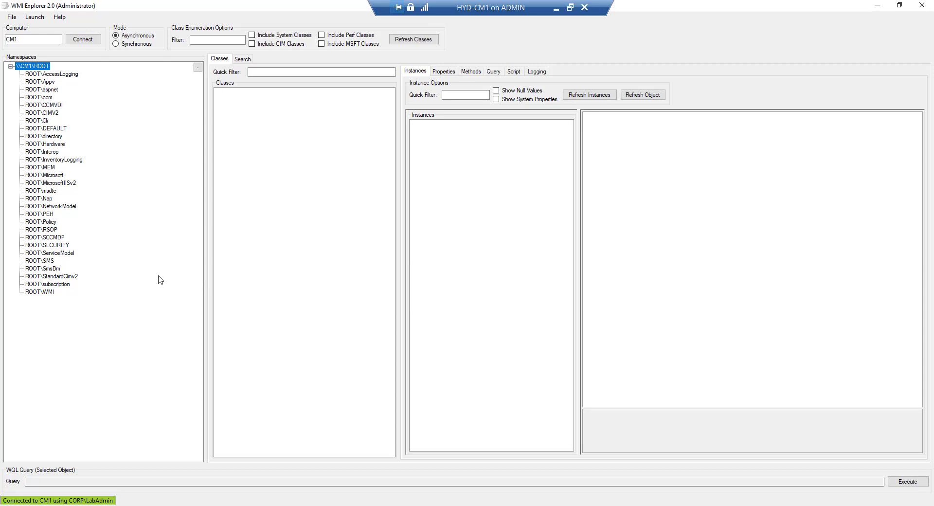
pyautogui.click(48, 98)
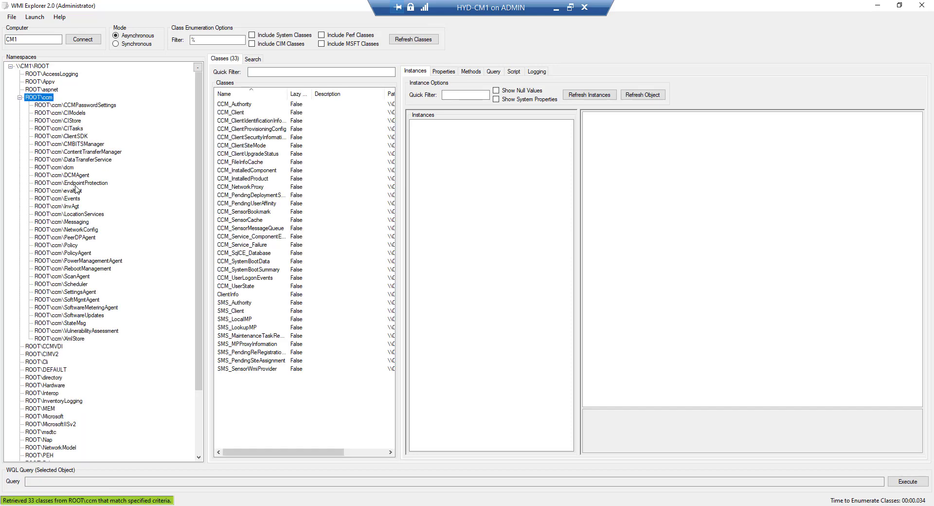
pyautogui.click(69, 246)
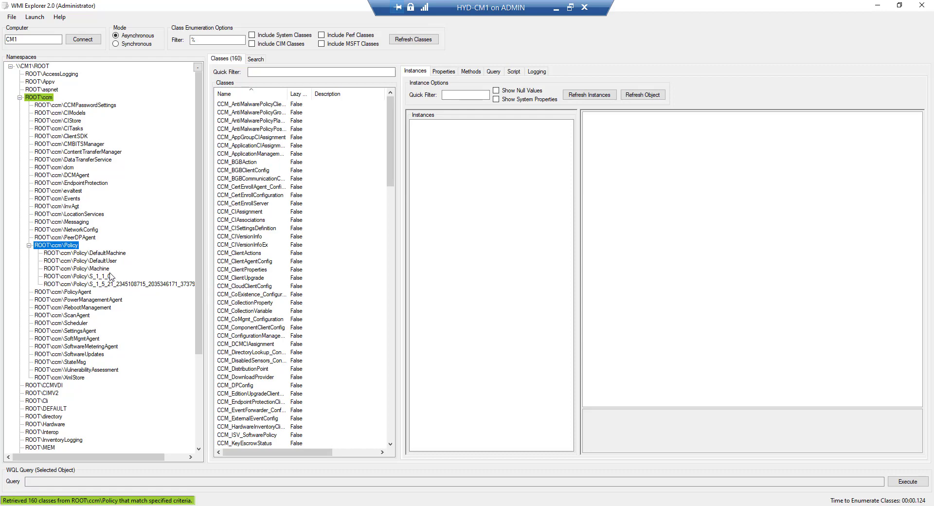
pyautogui.click(90, 268)
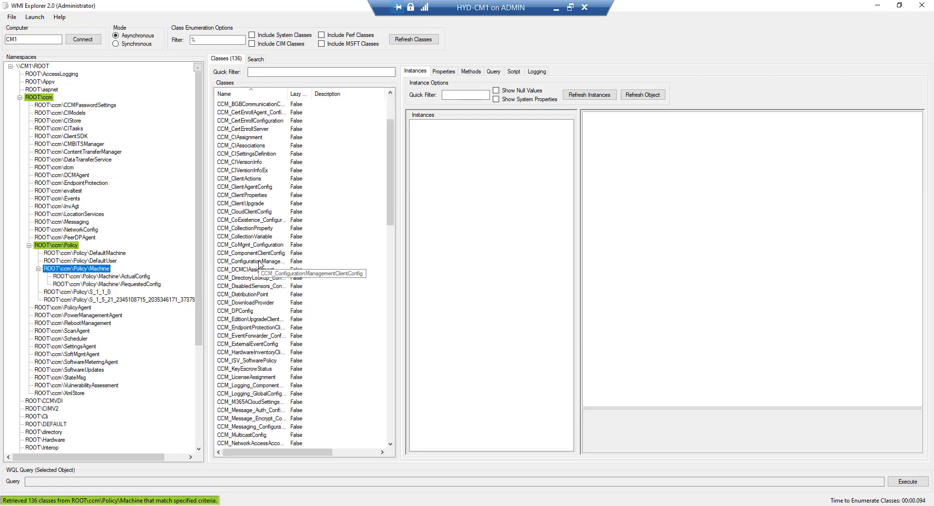
# Sort the 136 classes by Name descending and scroll through the list.
pyautogui.click(229, 93)
pyautogui.scroll(-20, 281, 174)
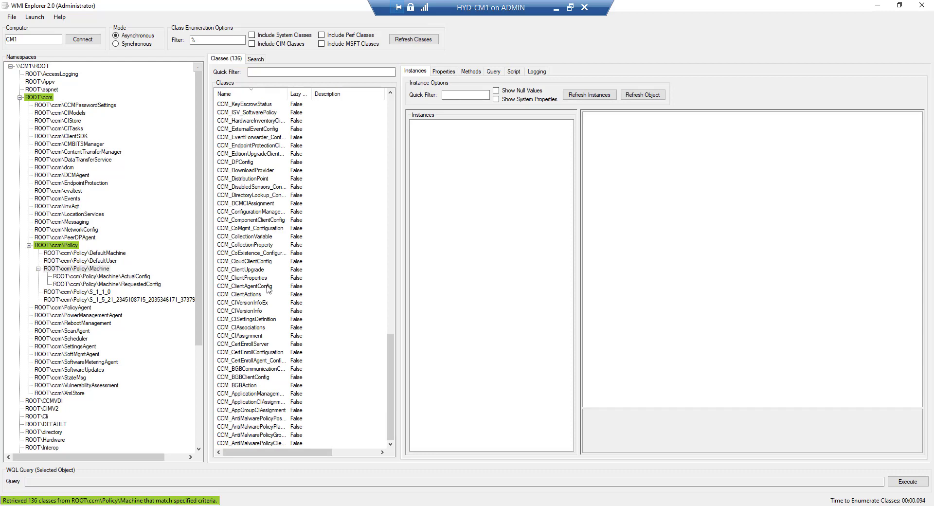
pyautogui.scroll(12, 268, 290)
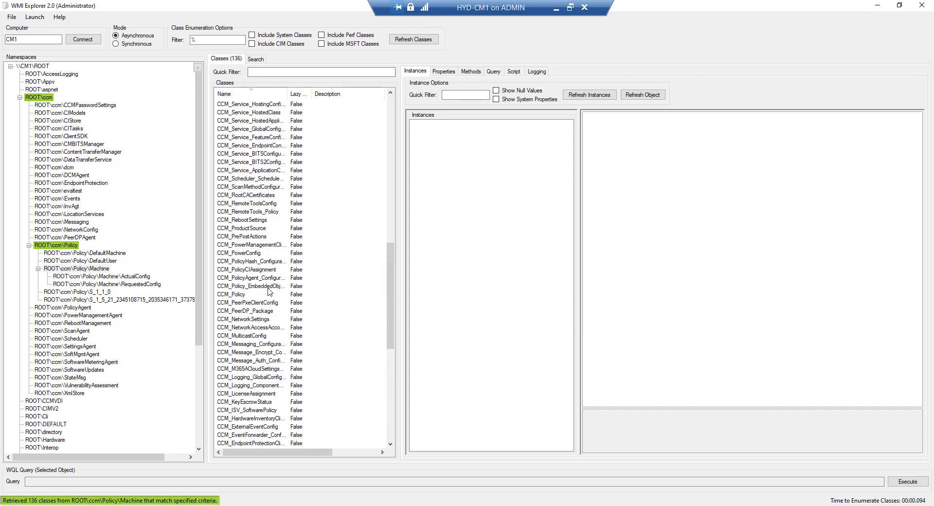
pyautogui.scroll(3, 268, 290)
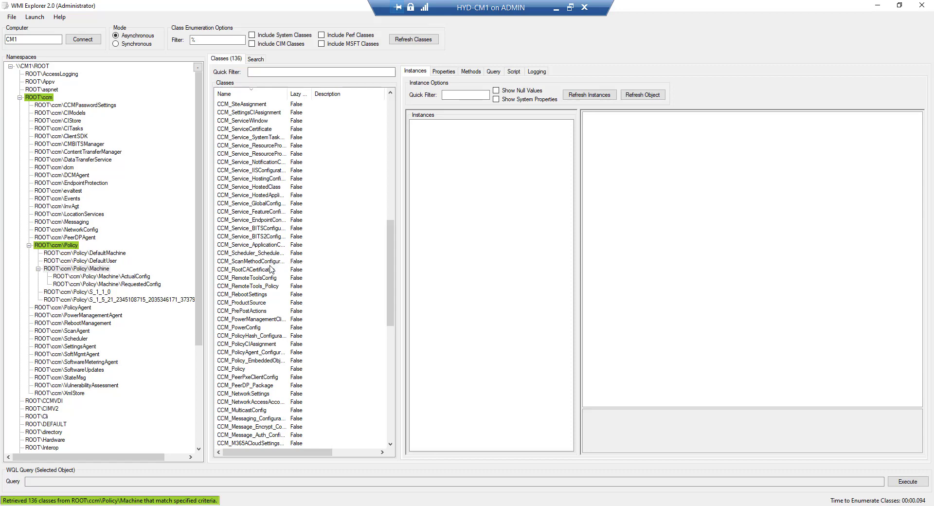
pyautogui.scroll(5, 268, 262)
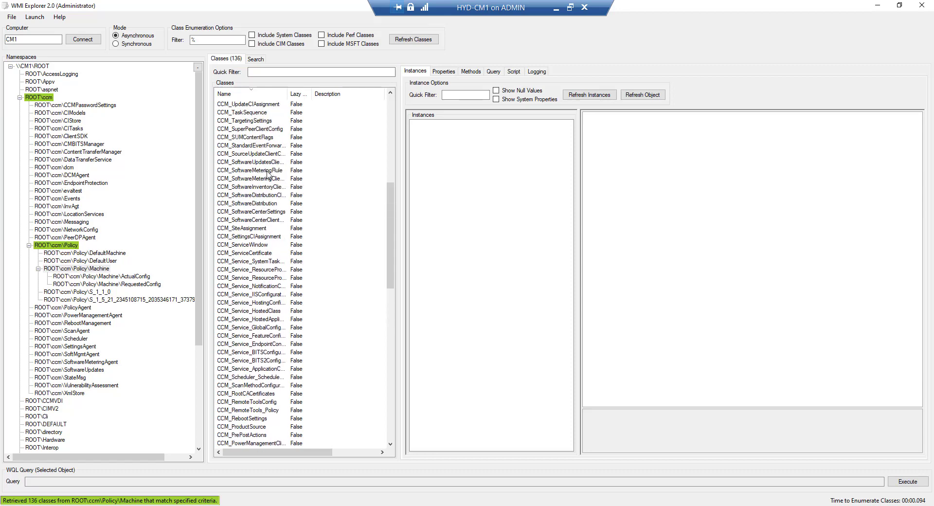
# Show CCM_SoftwareMeteringRule instance CHQ00001 and inspect its ExplorerFilename value msedge.exe.
pyautogui.click(267, 171)
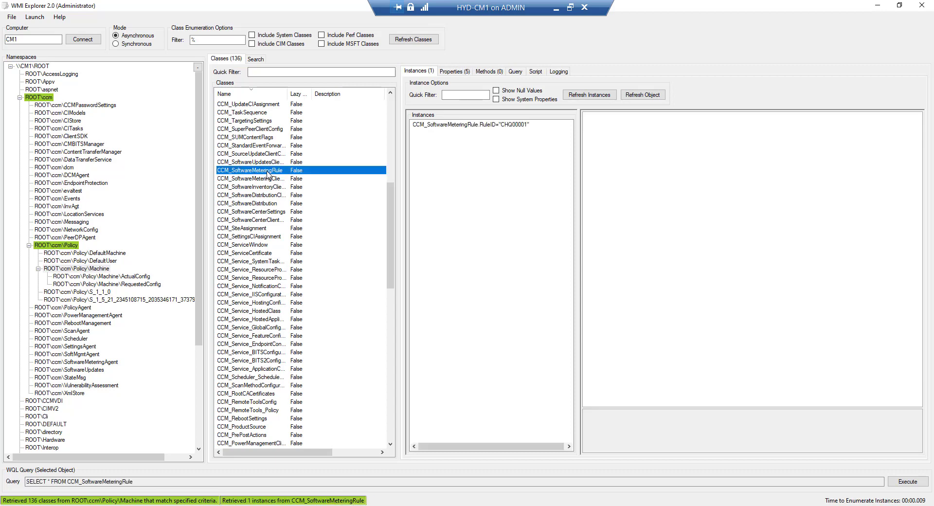
pyautogui.click(472, 125)
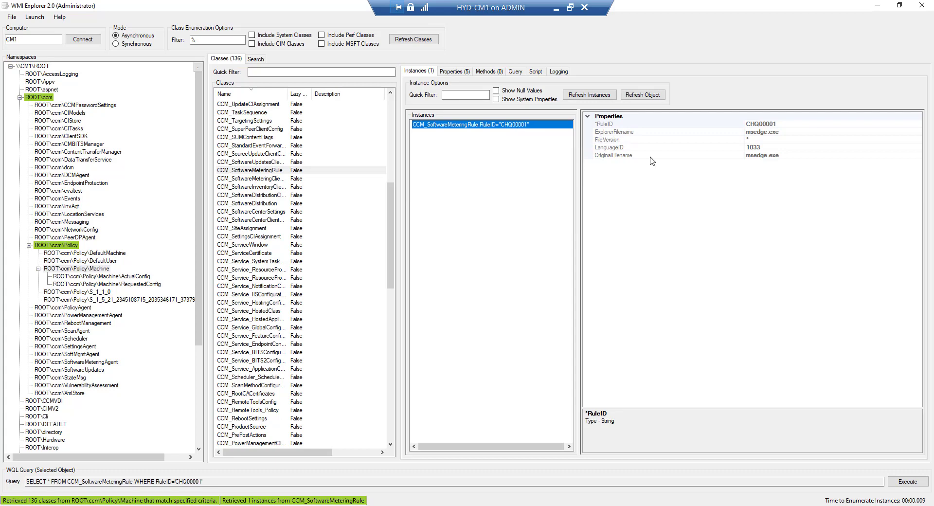
pyautogui.click(783, 132)
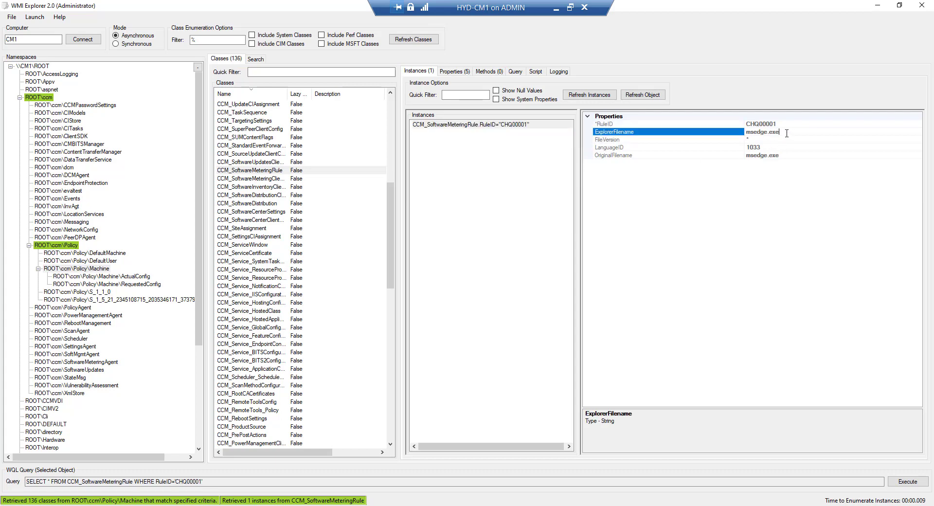
pyautogui.moveTo(786, 134); pyautogui.dragTo(747, 134)
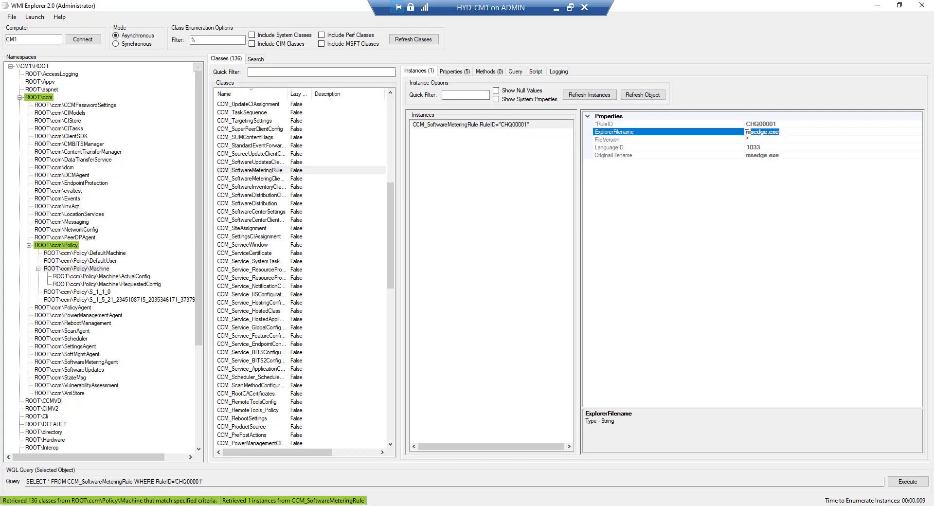
# Inspect rule CHQ00001's OriginalFilename, LanguageID 1033 and FileVersion * values.
pyautogui.click(782, 156)
pyautogui.click(764, 149)
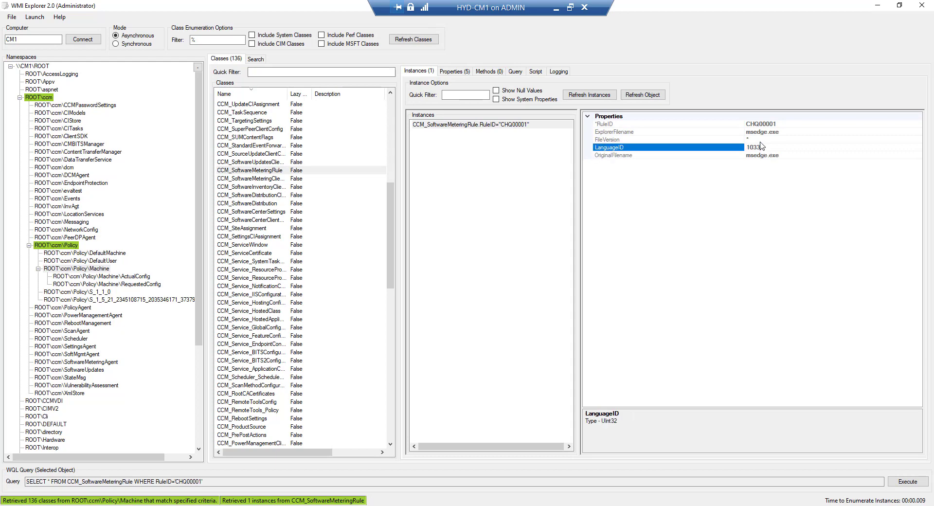
pyautogui.click(747, 139)
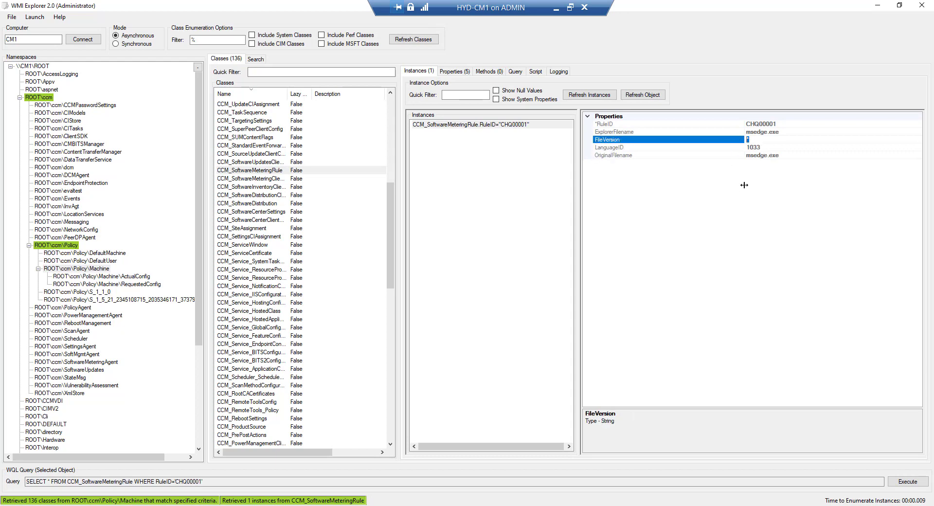
pyautogui.write('*')
# In File Explorer, go to C:\Program Files\Microsoft Configuration Manager\Logs.
pyautogui.press('super')
pyautogui.press('super')
pyautogui.press('super+e')
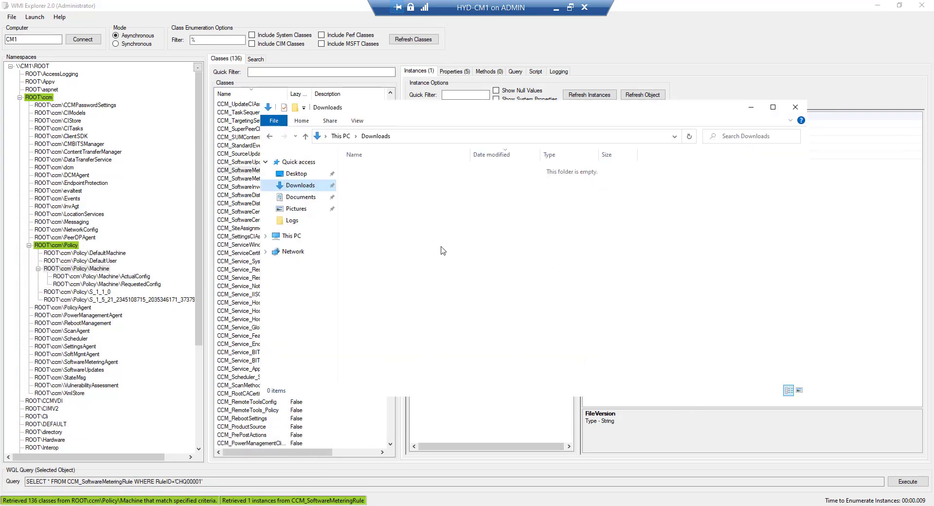
pyautogui.click(294, 237)
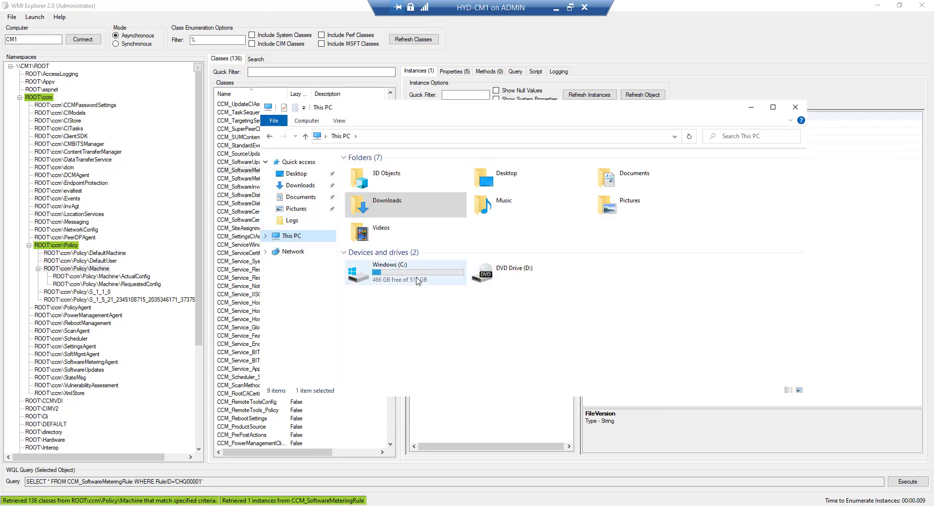
pyautogui.doubleClick(438, 272)
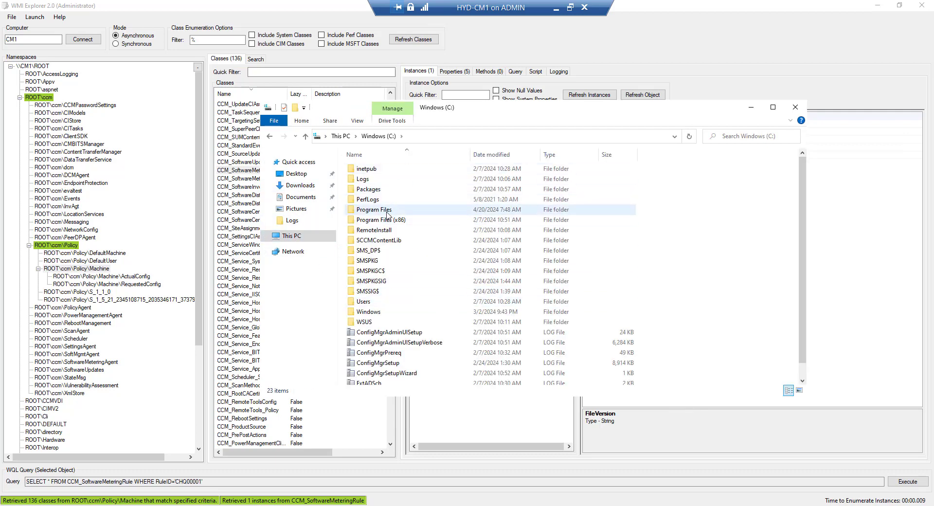
pyautogui.rightClick(389, 354)
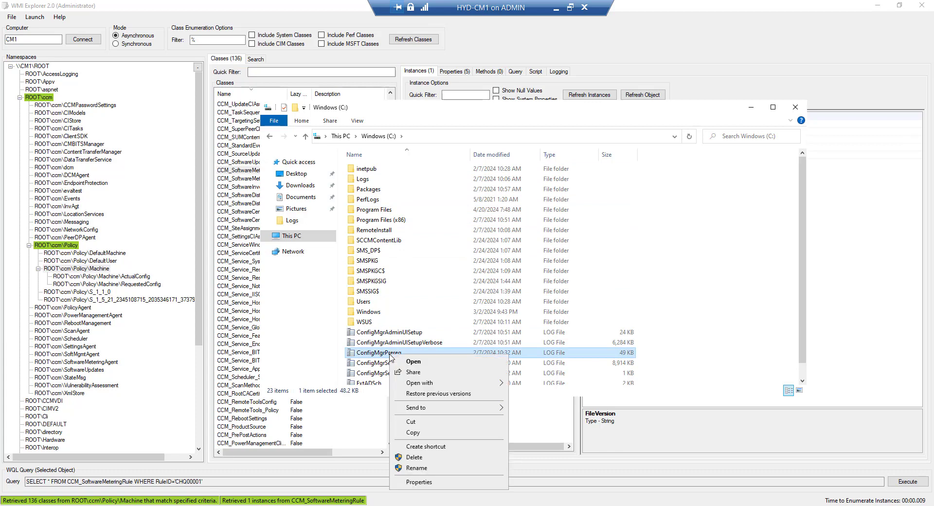
pyautogui.click(377, 211)
pyautogui.doubleClick(379, 212)
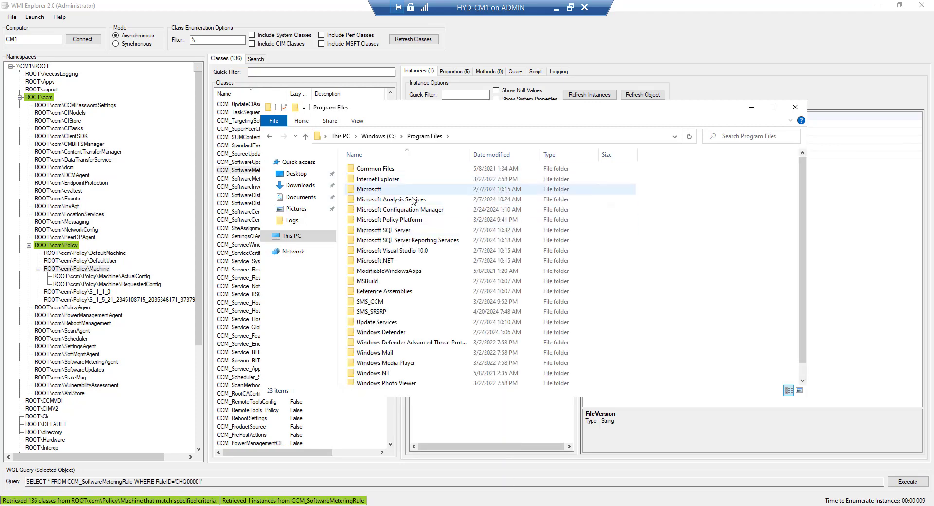
pyautogui.doubleClick(384, 210)
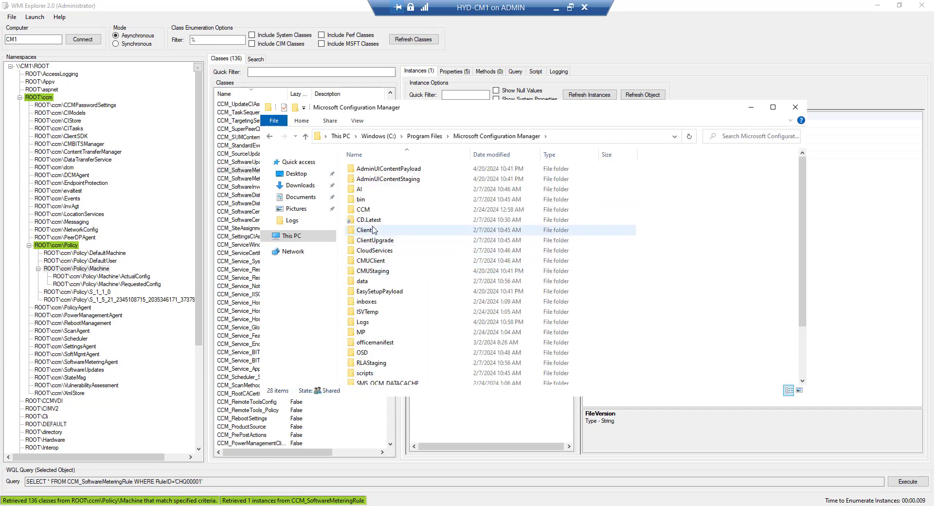
pyautogui.doubleClick(370, 322)
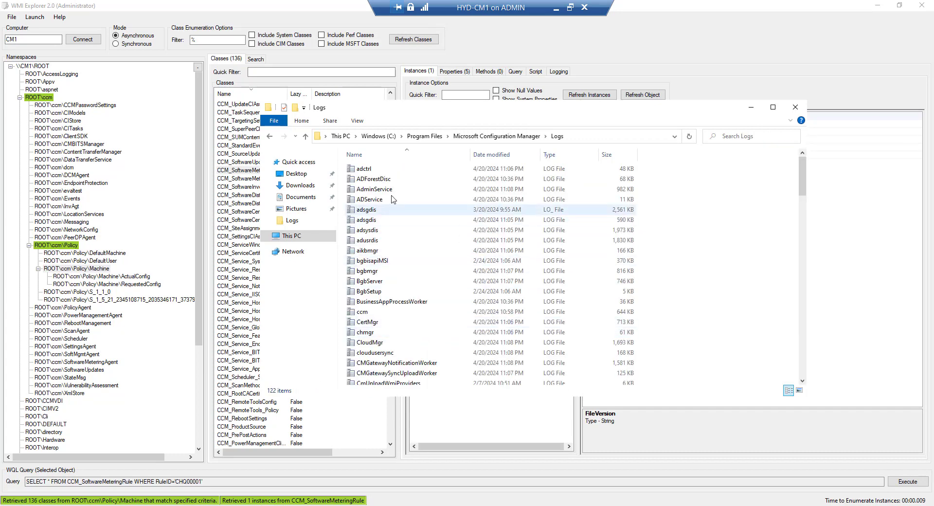
# Sort the Logs folder's log files by Name descending and scroll through them.
pyautogui.click(375, 212)
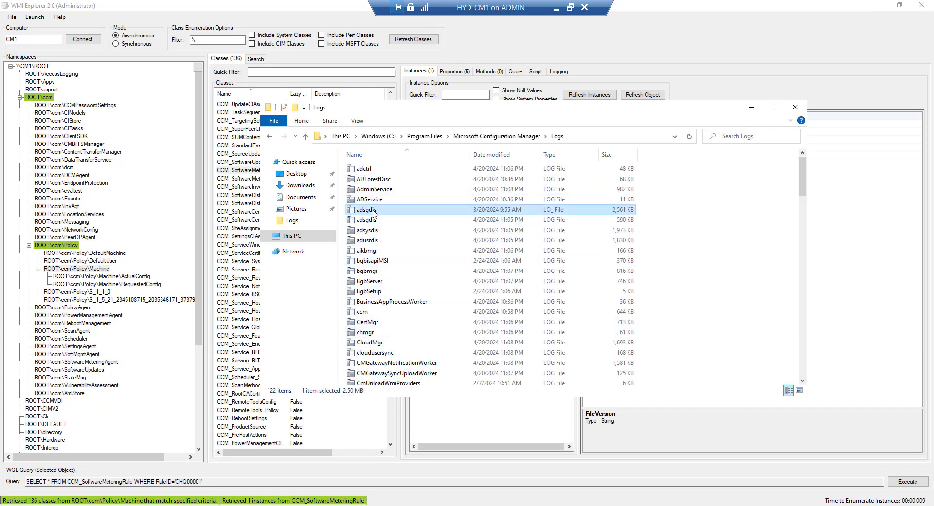
pyautogui.press('m')
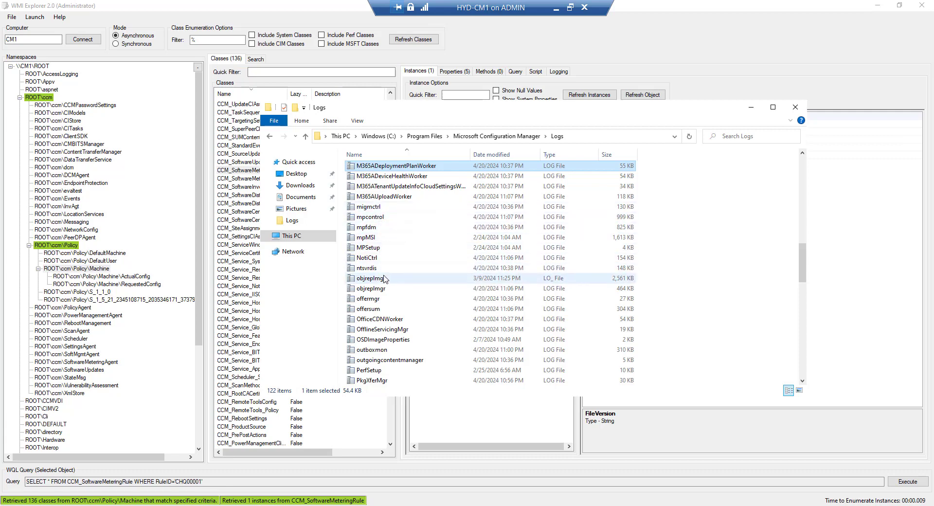
pyautogui.click(369, 154)
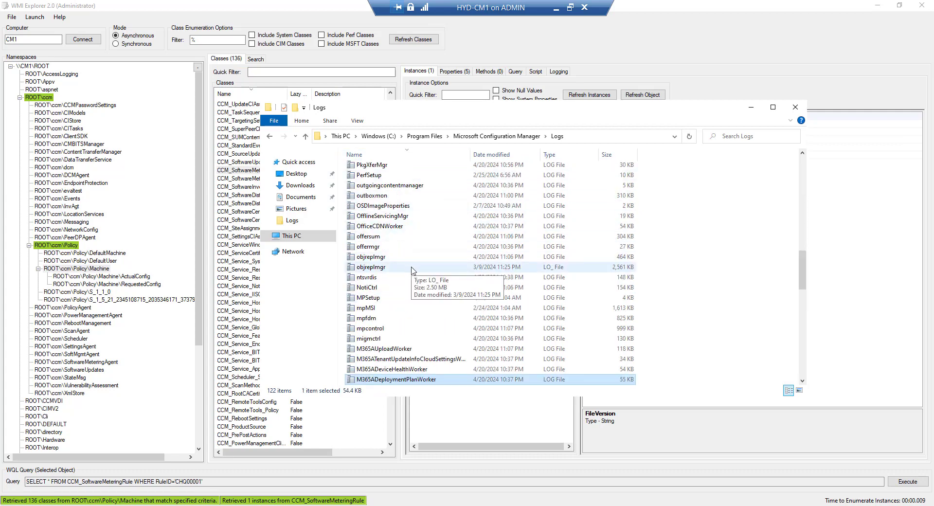
pyautogui.press('m')
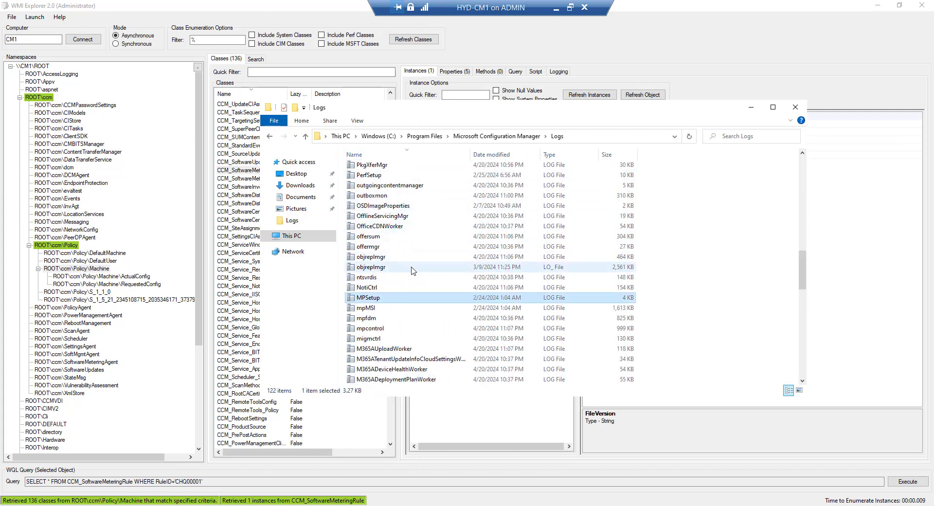
pyautogui.scroll(10, 415, 271)
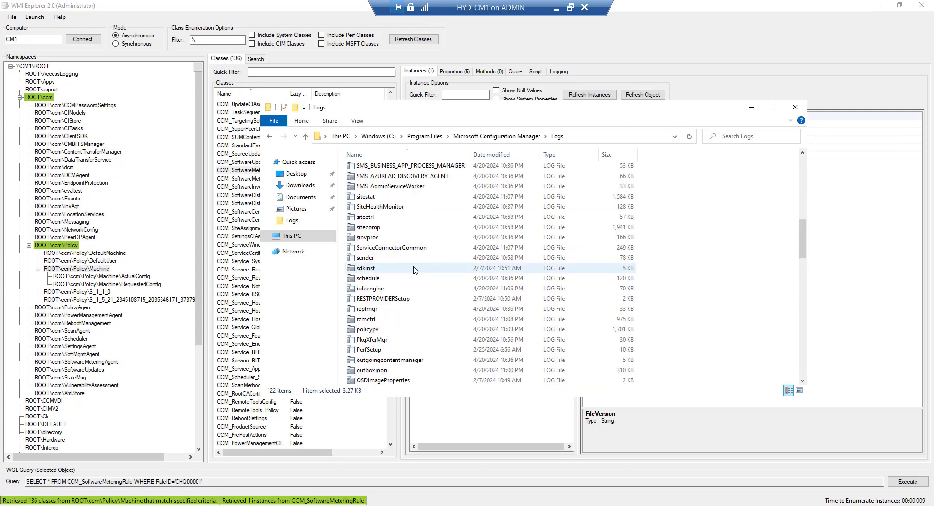
pyautogui.scroll(5, 415, 270)
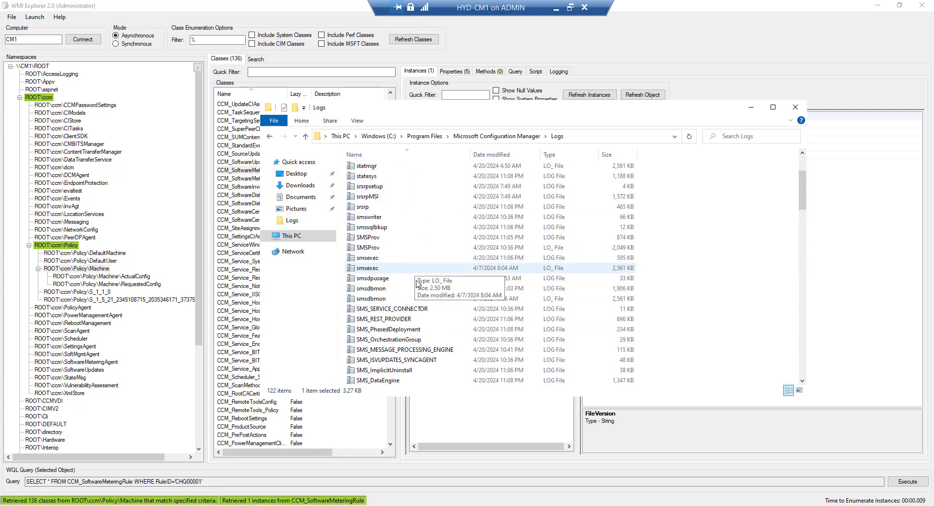
# Return to Program Files and try the CCM folder, granting access, then back out.
pyautogui.click(496, 136)
pyautogui.click(425, 136)
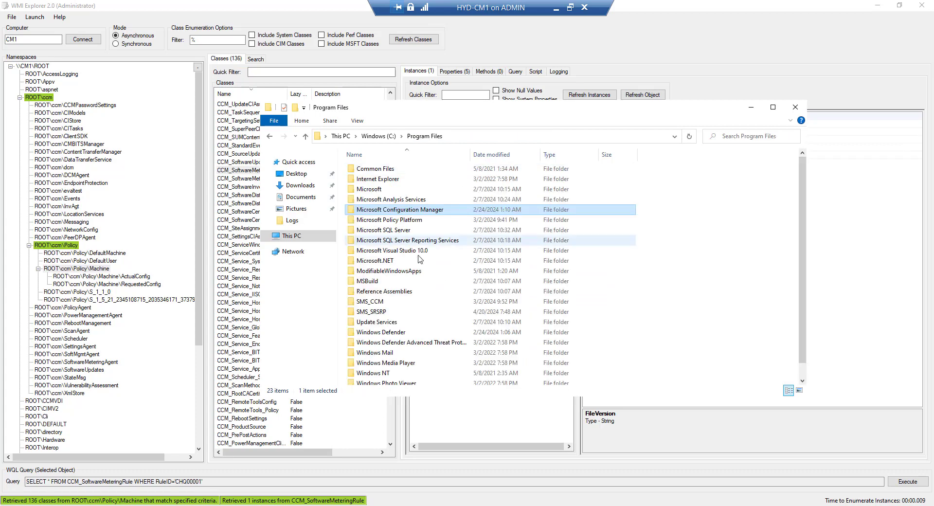
pyautogui.doubleClick(383, 209)
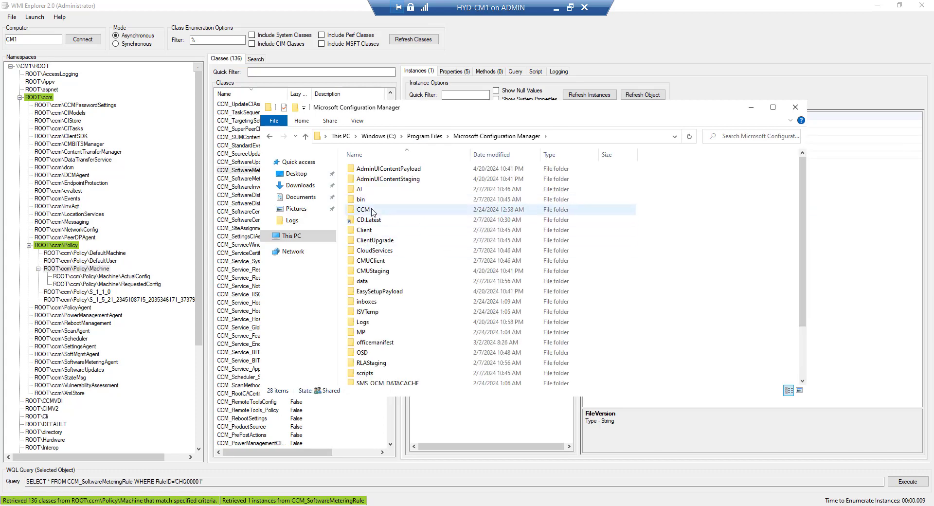
pyautogui.doubleClick(372, 210)
pyautogui.click(476, 277)
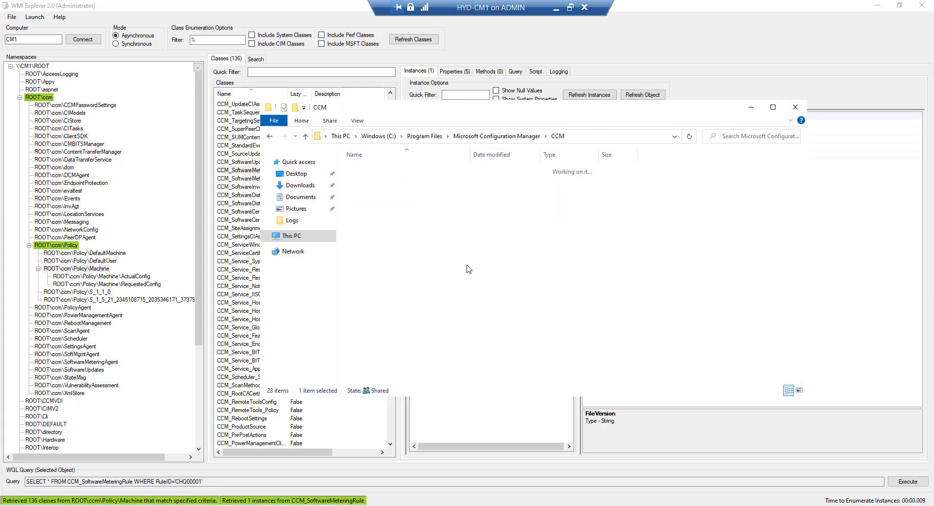
pyautogui.click(496, 136)
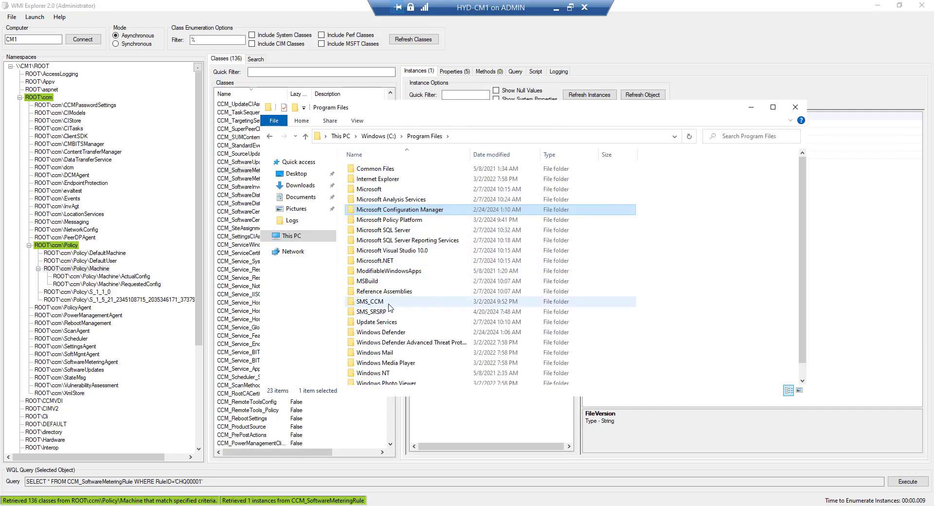
# Open SMS_CCM\Logs and launch mtrmgr.log in the Trace Log Tool.
pyautogui.scroll(-1, 423, 302)
pyautogui.doubleClick(423, 288)
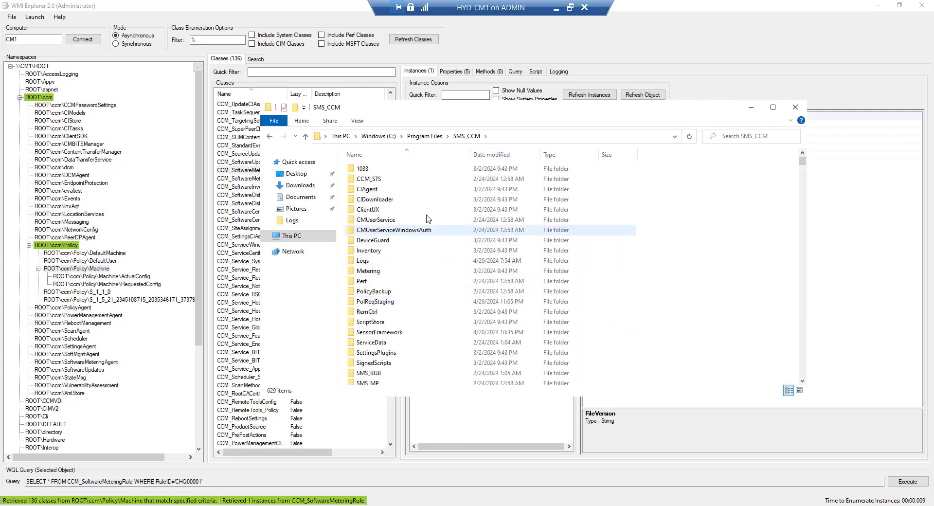
pyautogui.doubleClick(376, 260)
pyautogui.click(392, 261)
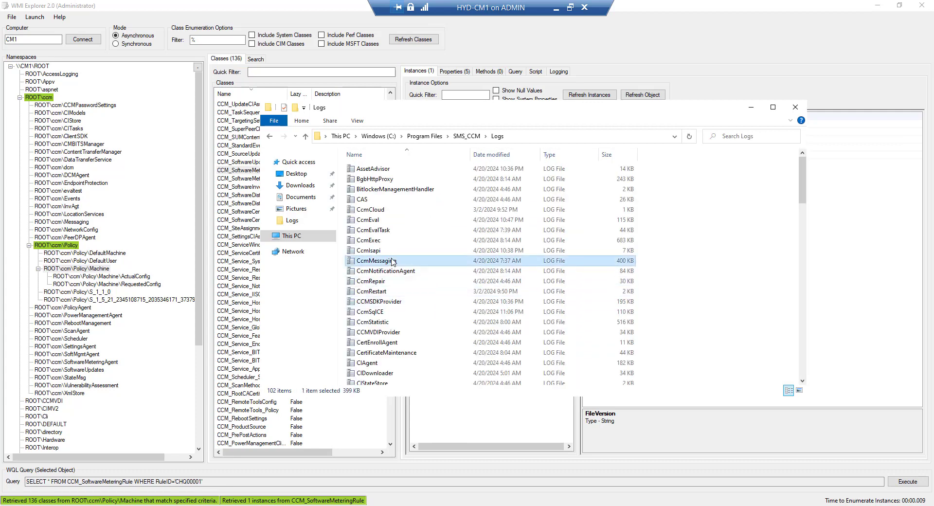
pyautogui.press('m')
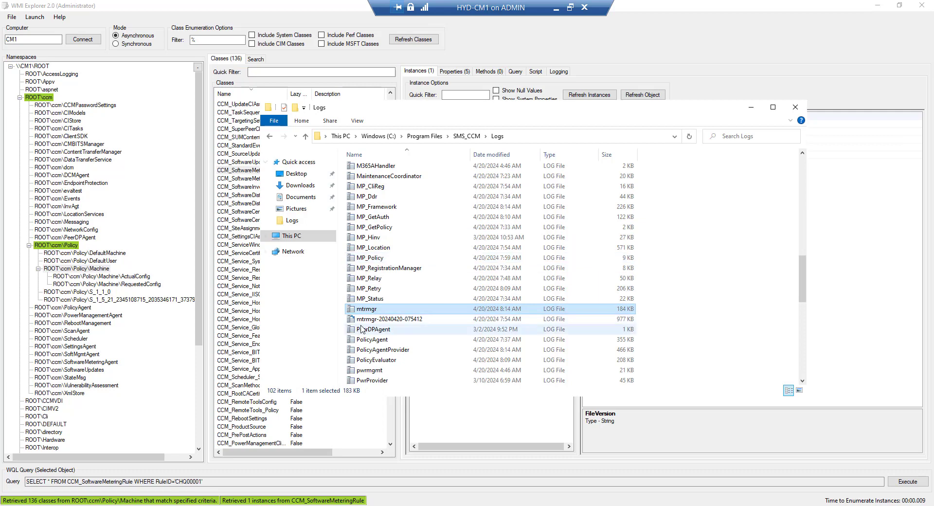
pyautogui.doubleClick(381, 312)
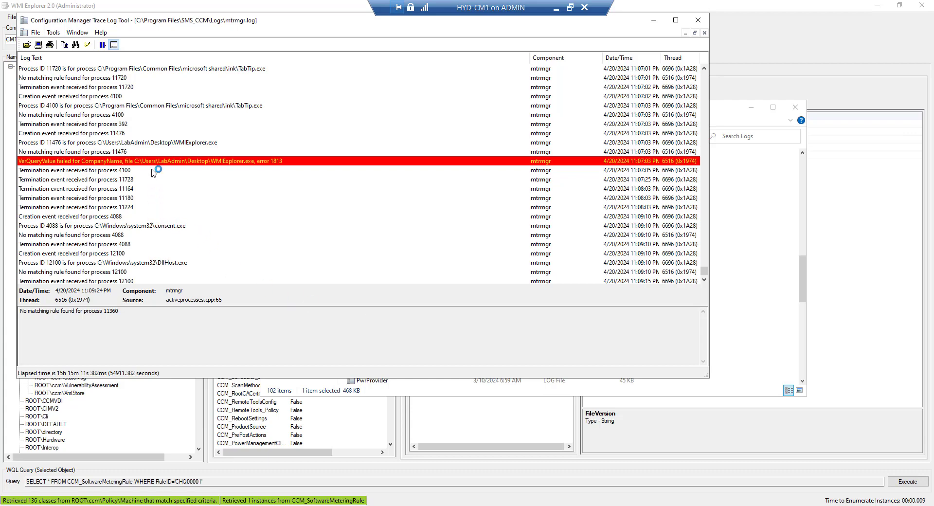
# Scroll through the mtrmgr.log entries in CMTrace.
pyautogui.scroll(-3, 233, 205)
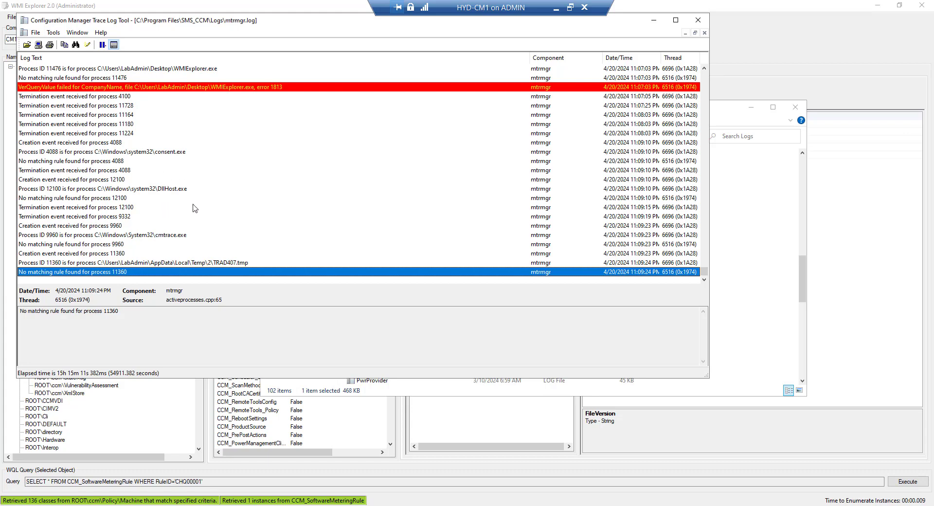
pyautogui.scroll(7, 167, 255)
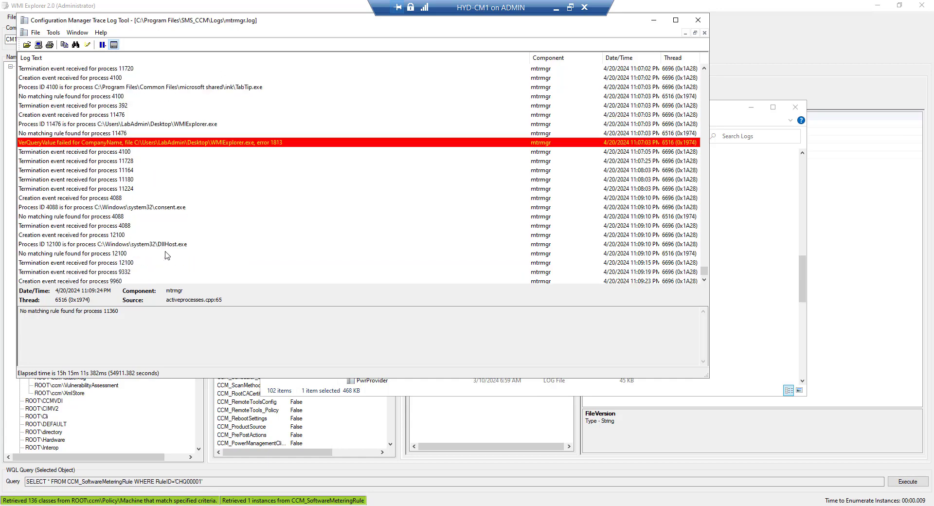
pyautogui.scroll(8, 167, 255)
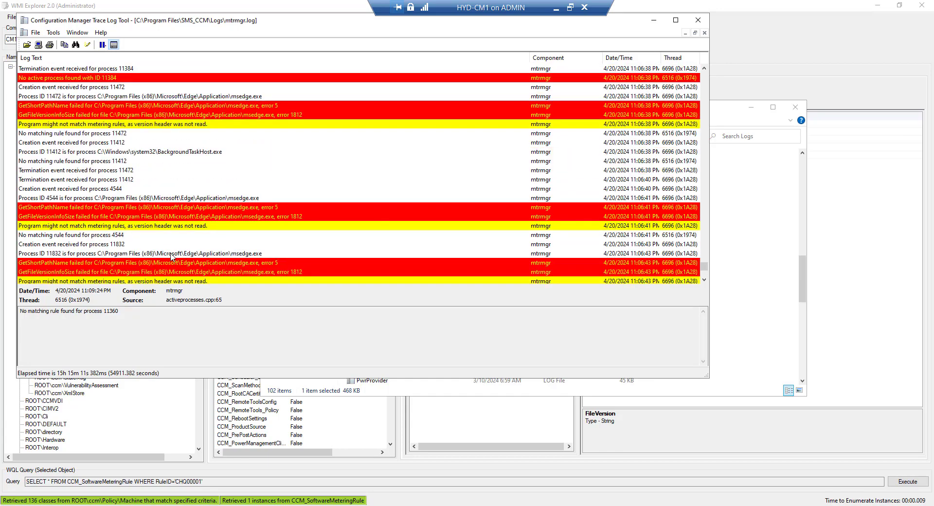
pyautogui.scroll(3, 173, 258)
# Copy the RuleID value CHQ00001 from WMI Explorer and return to mtrmgr.log.
pyautogui.click(711, 242)
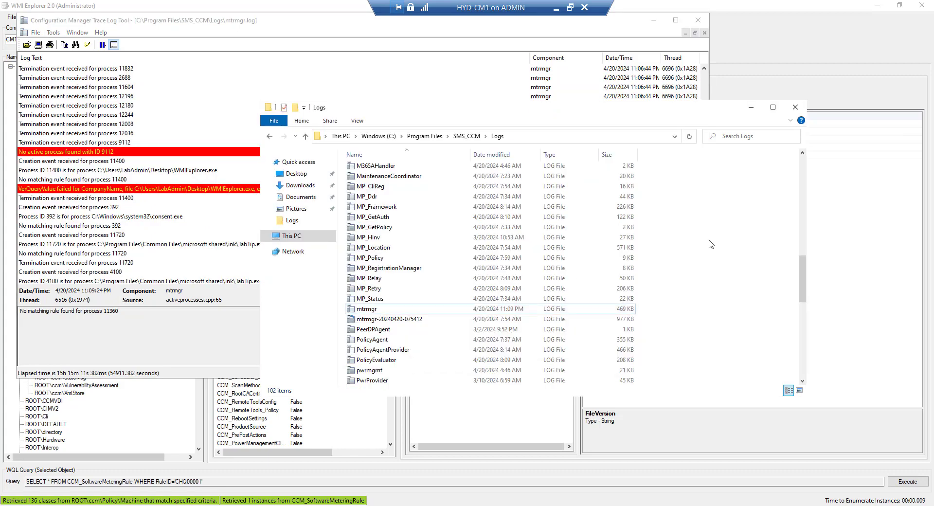
pyautogui.click(859, 312)
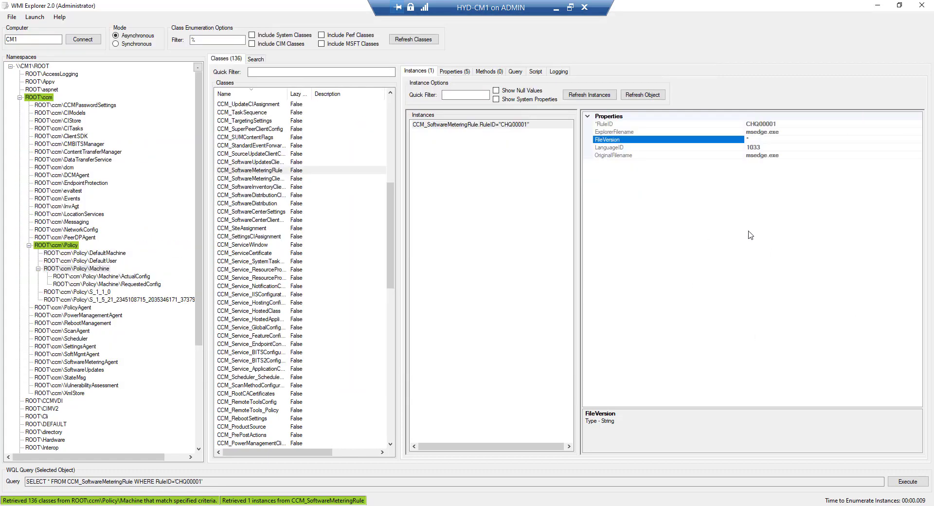
pyautogui.click(770, 125)
pyautogui.doubleClick(773, 123)
pyautogui.hotkey('ctrl', 'c')
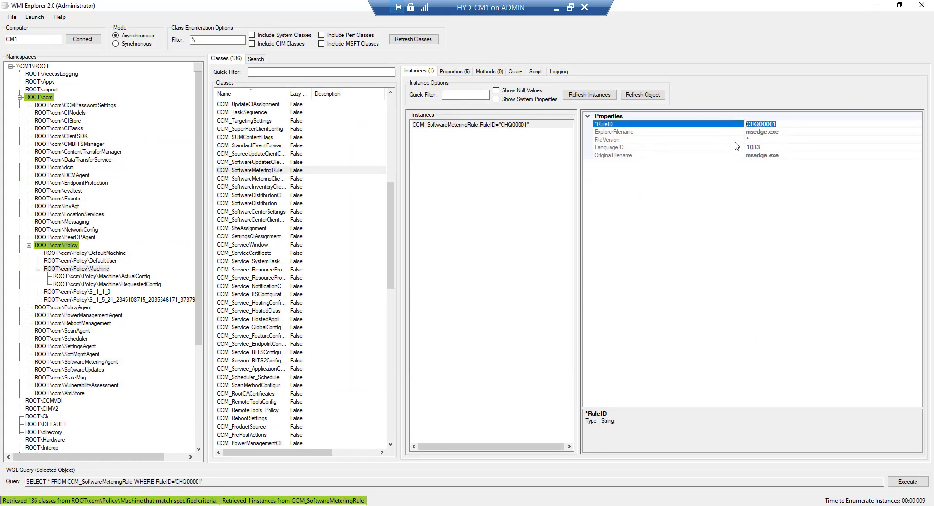
pyautogui.hotkey('alt', 'Tab')
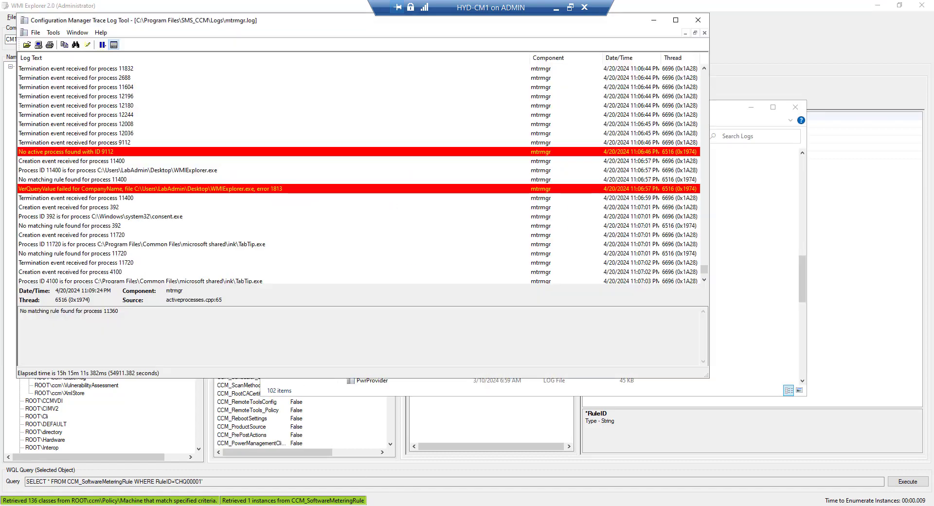
pyautogui.scroll(3, 151, 137)
pyautogui.scroll(-6, 150, 137)
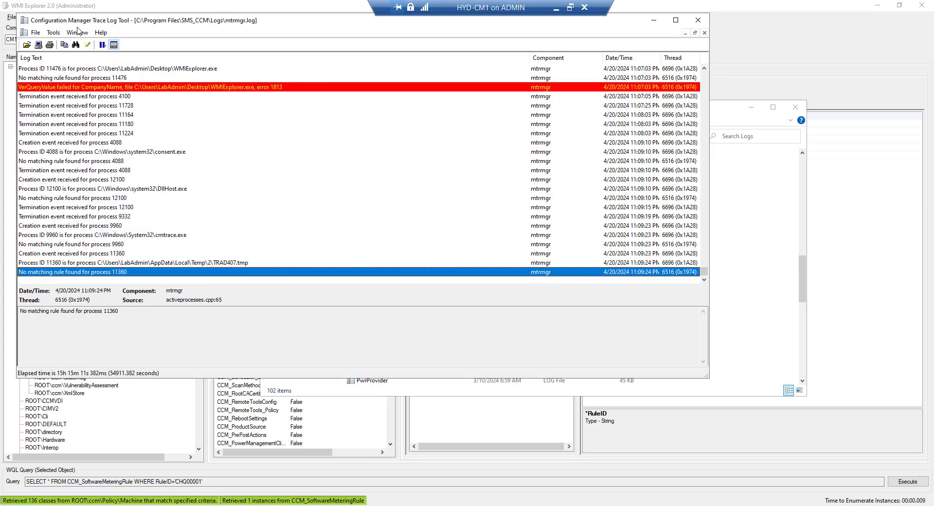
# Search mtrmgr.log upward for the pasted rule ID CHQ00001.
pyautogui.click(53, 32)
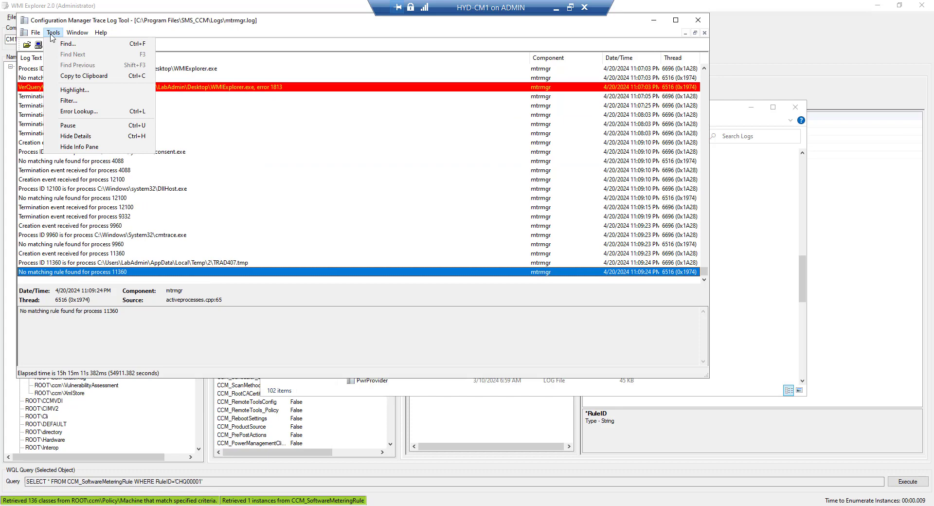
pyautogui.click(73, 44)
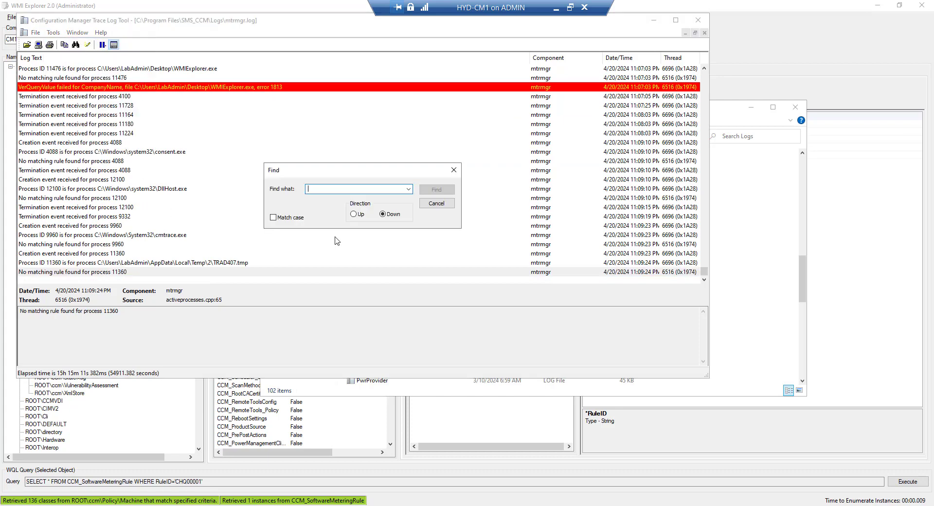
pyautogui.hotkey('ctrl', 'v')
pyautogui.click(358, 214)
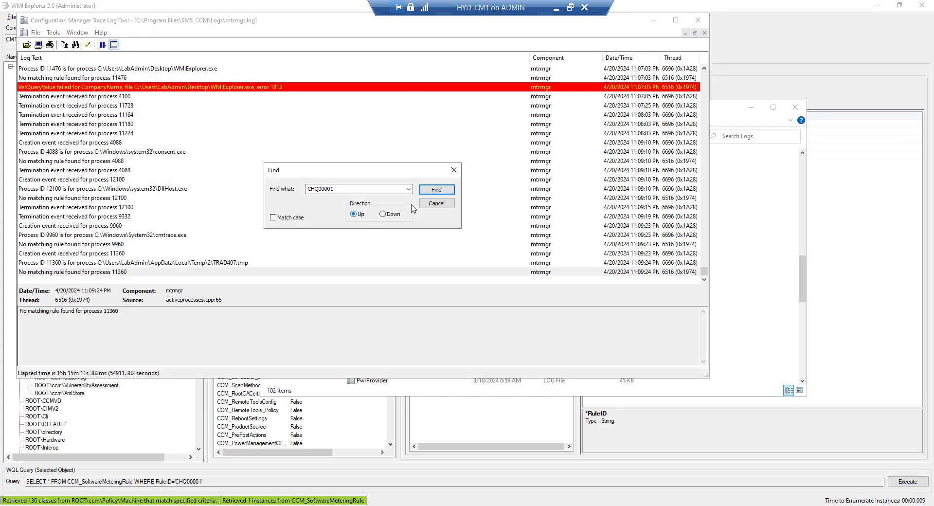
pyautogui.click(435, 189)
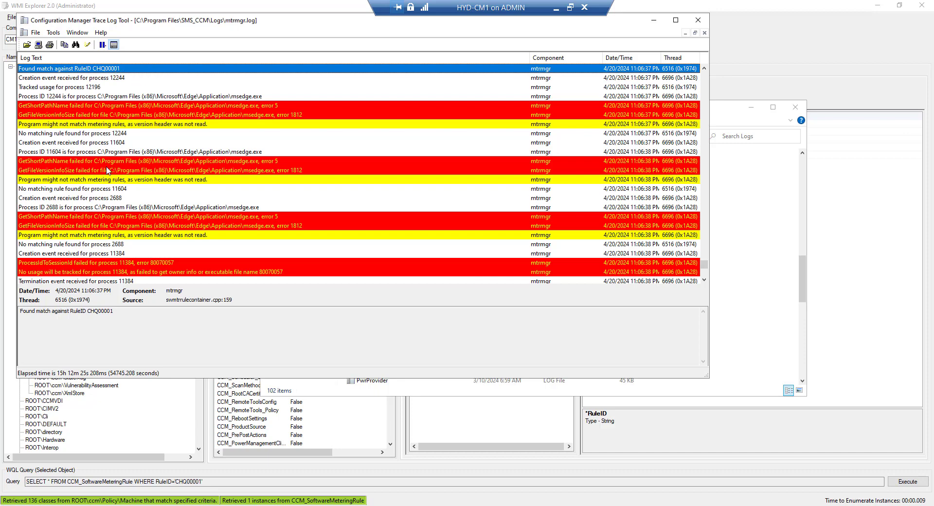
# Step back to the 'New rule CHQ00001 received successfully' entry, then close the viewer.
pyautogui.press('Up')
pyautogui.press('Up')
pyautogui.press('Up')
pyautogui.press('Up')
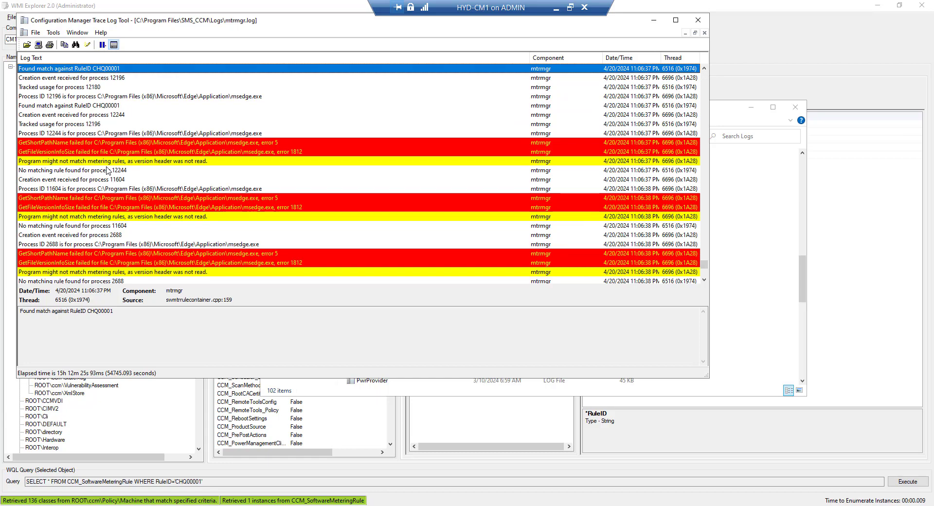
pyautogui.press('Up')
pyautogui.press('Up')
pyautogui.press('Up')
pyautogui.press('Up')
pyautogui.press('Up')
pyautogui.press('Up')
pyautogui.press('Up')
pyautogui.press('Up')
pyautogui.press('Up')
pyautogui.press('Up')
pyautogui.press('Up')
pyautogui.press('Up')
pyautogui.press('Up')
pyautogui.press('Up')
pyautogui.press('Up')
pyautogui.press('Up')
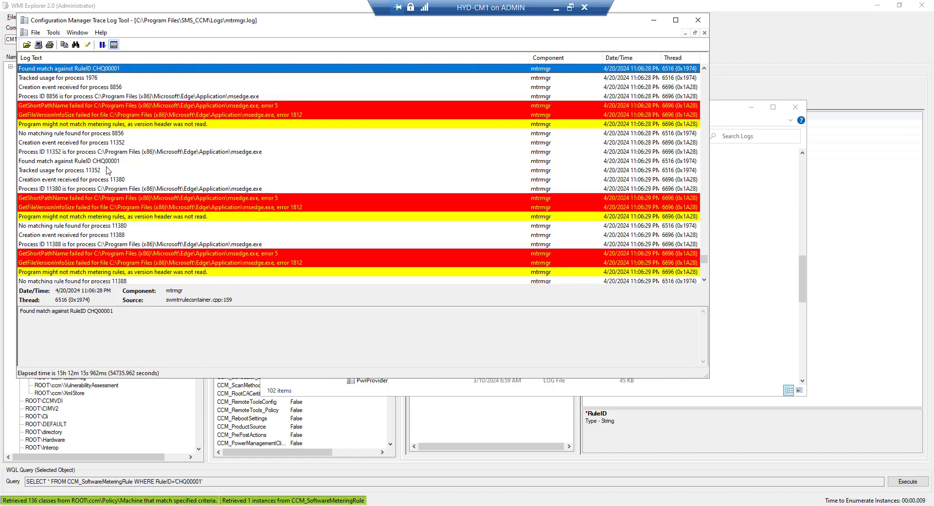
pyautogui.press('pagedown')
pyautogui.press('pagedown')
pyautogui.press('Up')
pyautogui.press('Up')
pyautogui.press('Up')
pyautogui.press('Up')
pyautogui.press('Up')
pyautogui.press('Up')
pyautogui.press('Up')
pyautogui.press('Up')
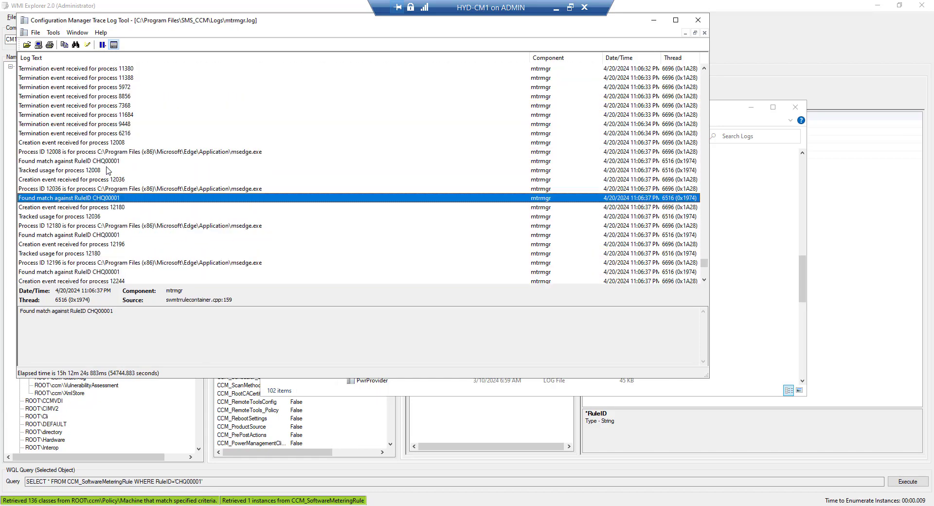
pyautogui.press('Up')
pyautogui.press('Up')
pyautogui.press('Up')
pyautogui.press('Up')
pyautogui.press('pageup')
pyautogui.press('Up')
pyautogui.press('Up')
pyautogui.press('Up')
pyautogui.press('Up')
pyautogui.press('Up')
pyautogui.press('Up')
pyautogui.press('Up')
pyautogui.press('Up')
pyautogui.press('Up')
pyautogui.press('Up')
pyautogui.press('Up')
pyautogui.press('Up')
pyautogui.press('Up')
pyautogui.press('Up')
pyautogui.press('Up')
pyautogui.press('Up')
pyautogui.press('Up')
pyautogui.press('Up')
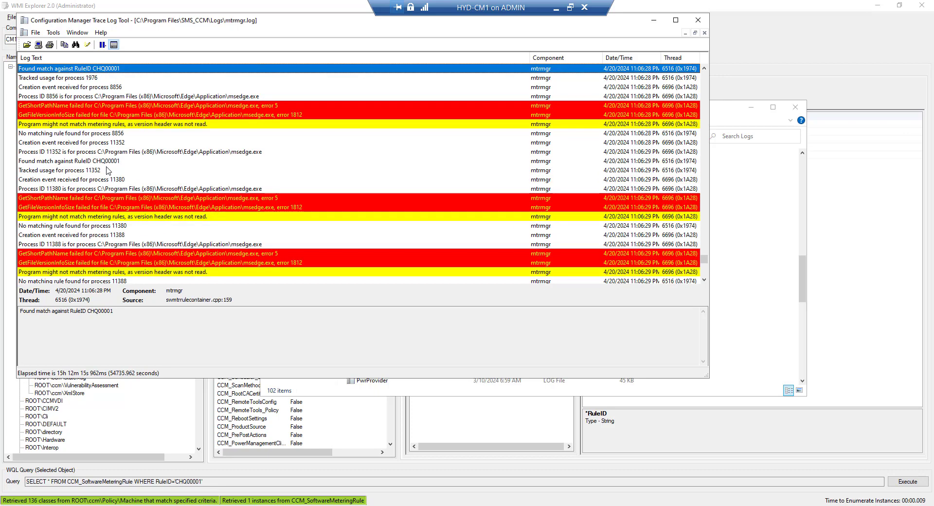
pyautogui.press('Up')
pyautogui.press('Up')
pyautogui.press('Up')
pyautogui.press('Up')
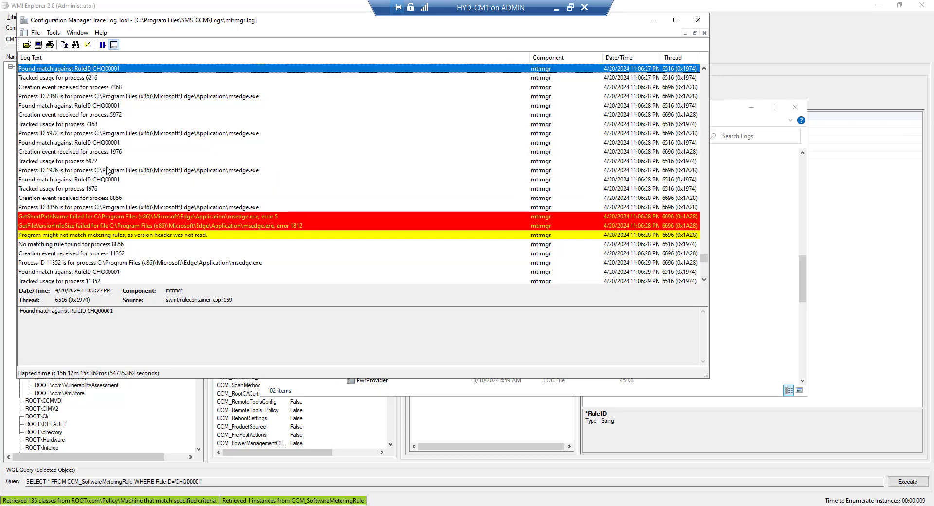
pyautogui.press('pagedown')
pyautogui.press('pagedown')
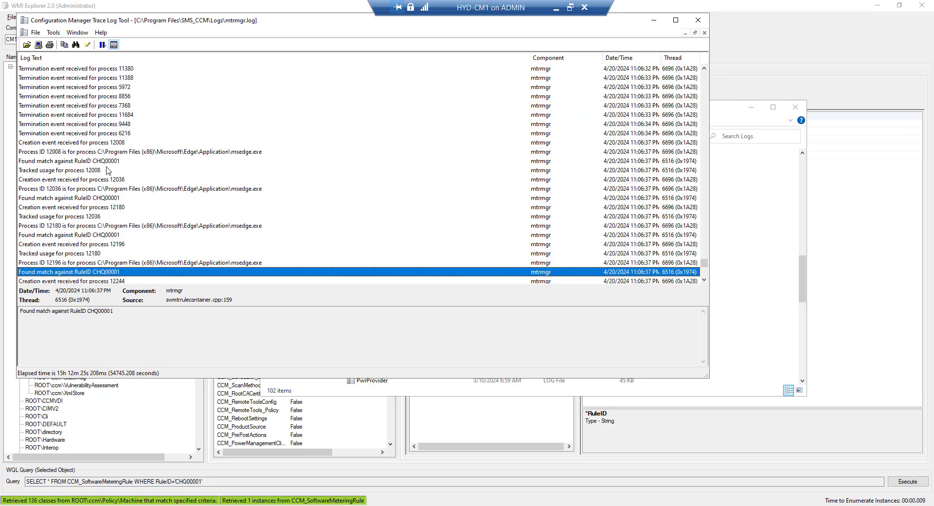
pyautogui.press('Up')
pyautogui.press('Up')
pyautogui.press('Up')
pyautogui.press('Up')
pyautogui.press('Up')
pyautogui.press('Up')
pyautogui.press('Up')
pyautogui.press('Up')
pyautogui.press('Up')
pyautogui.press('Up')
pyautogui.press('Up')
pyautogui.press('Up')
pyautogui.press('Up')
pyautogui.press('Up')
pyautogui.press('Up')
pyautogui.press('Up')
pyautogui.press('Up')
pyautogui.press('Up')
pyautogui.press('Up')
pyautogui.press('Up')
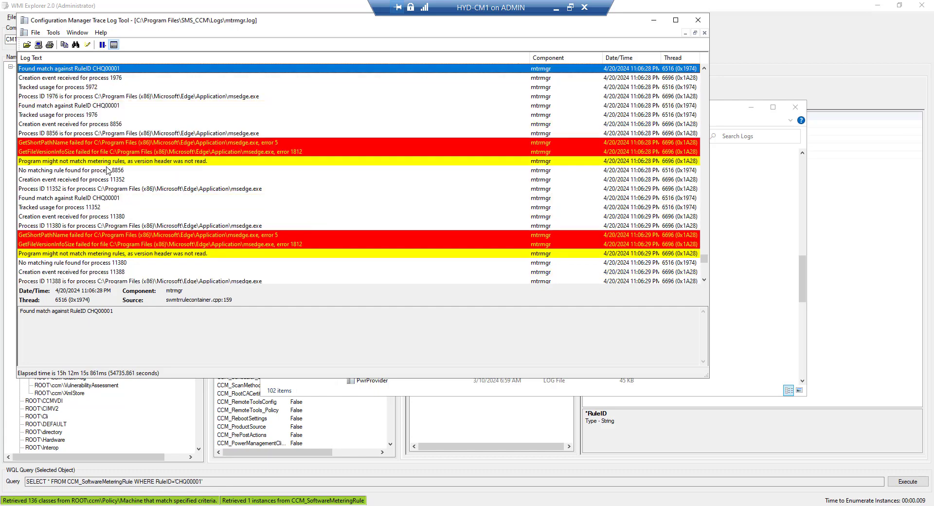
pyautogui.press('Up')
pyautogui.press('Up')
pyautogui.press('Up')
pyautogui.press('Up')
pyautogui.press('Up')
pyautogui.press('Up')
pyautogui.press('Up')
pyautogui.press('Up')
pyautogui.press('Up')
pyautogui.press('Up')
pyautogui.press('Up')
pyautogui.press('Up')
pyautogui.press('Up')
pyautogui.press('Up')
pyautogui.press('Up')
pyautogui.press('Up')
pyautogui.press('Up')
pyautogui.press('Up')
pyautogui.press('Up')
pyautogui.press('Up')
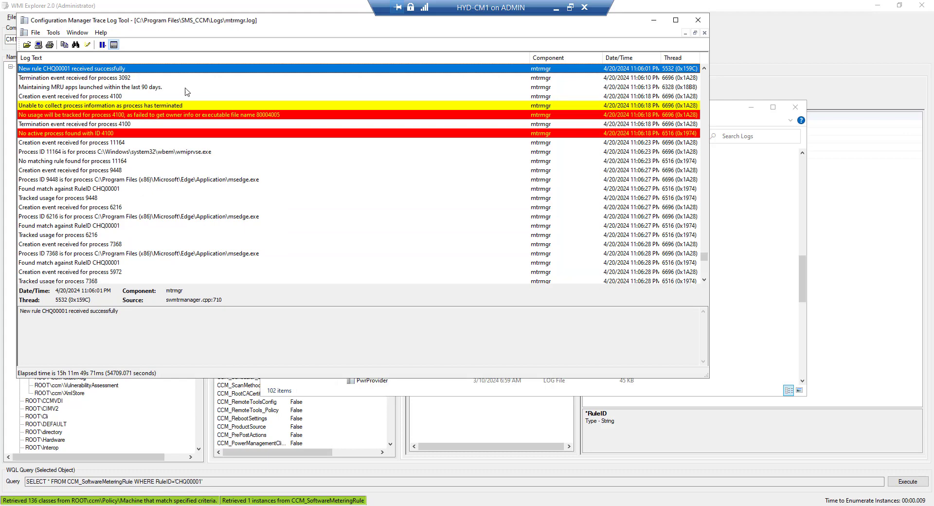
pyautogui.click(698, 20)
# Close the log window, minimize WMI Explorer and switch to the Configuration Manager console.
pyautogui.click(794, 106)
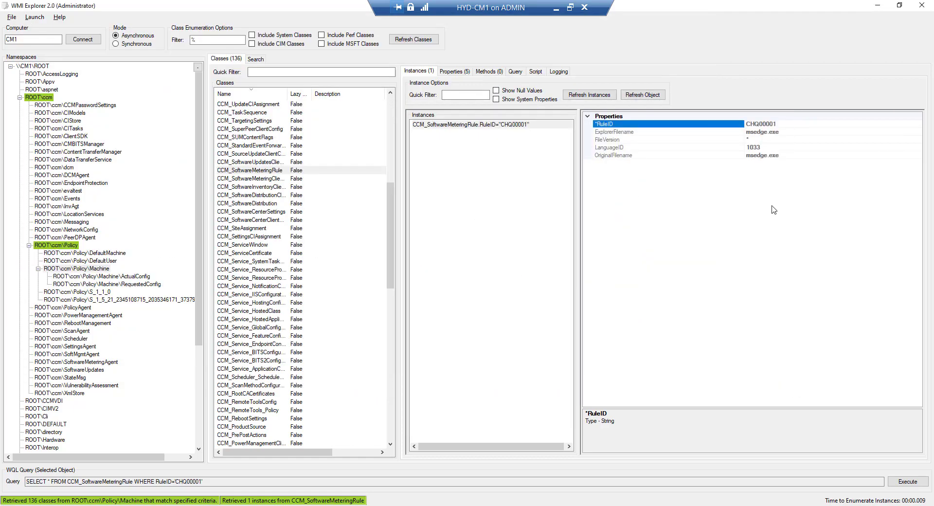
pyautogui.click(877, 5)
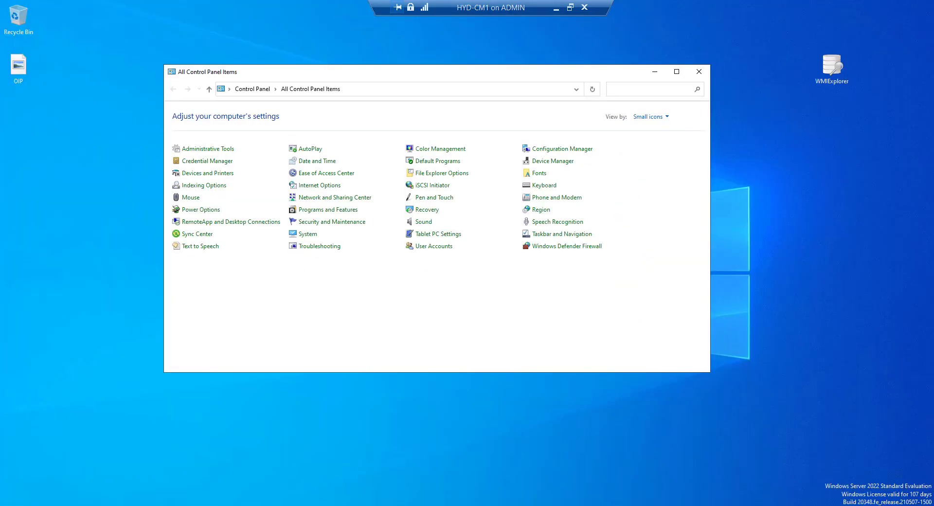
pyautogui.hotkey('alt', 'Tab')
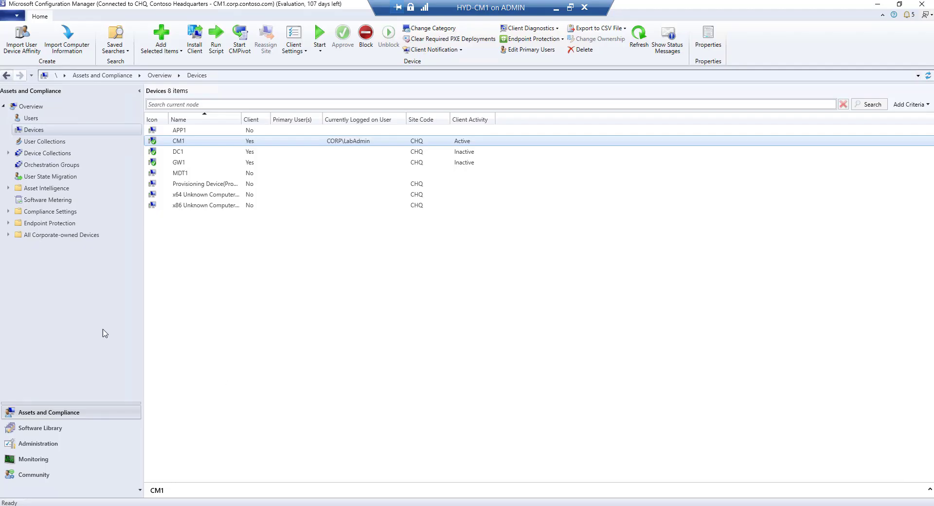
# Go to Monitoring > Reporting > Reports and select the Software Metering folder.
pyautogui.click(48, 459)
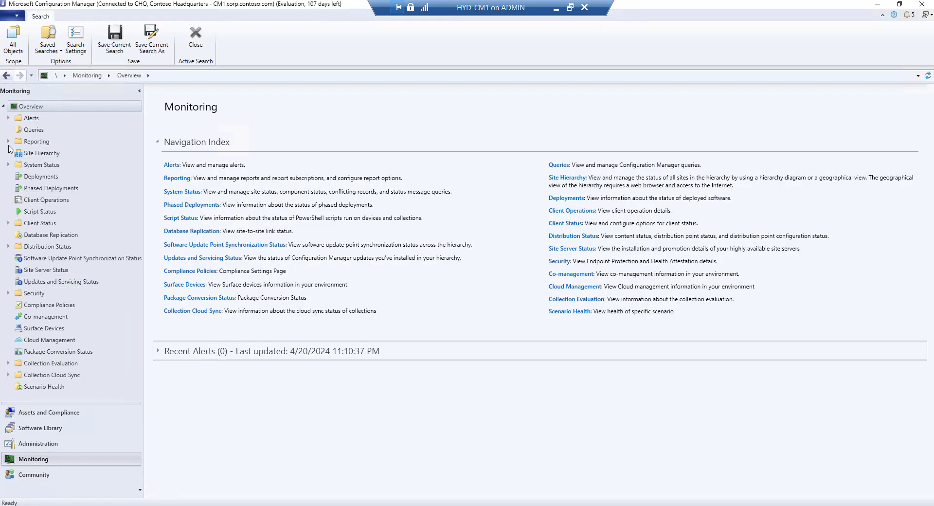
pyautogui.click(8, 142)
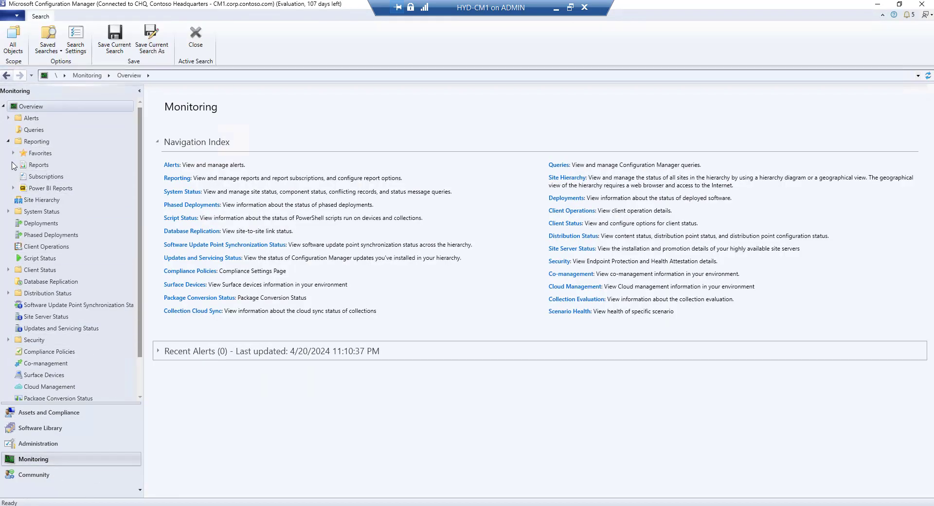
pyautogui.click(13, 165)
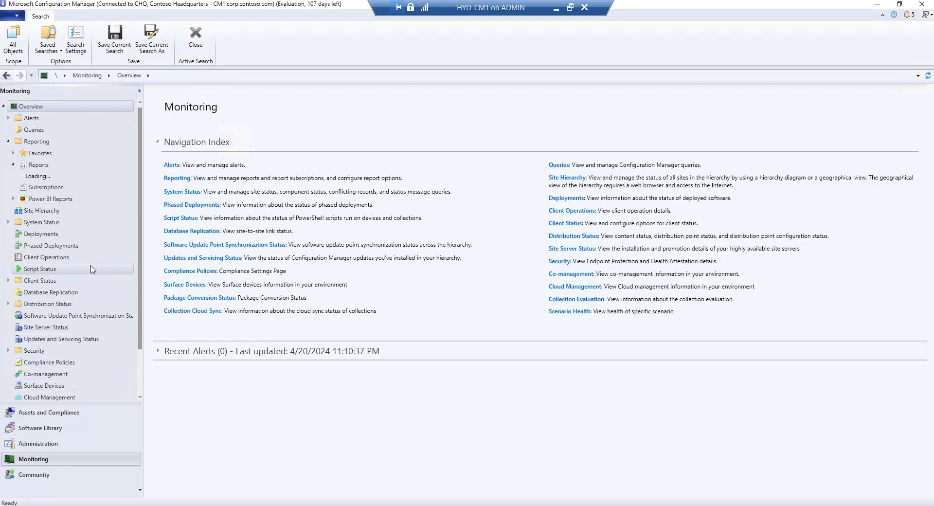
pyautogui.scroll(-3, 82, 252)
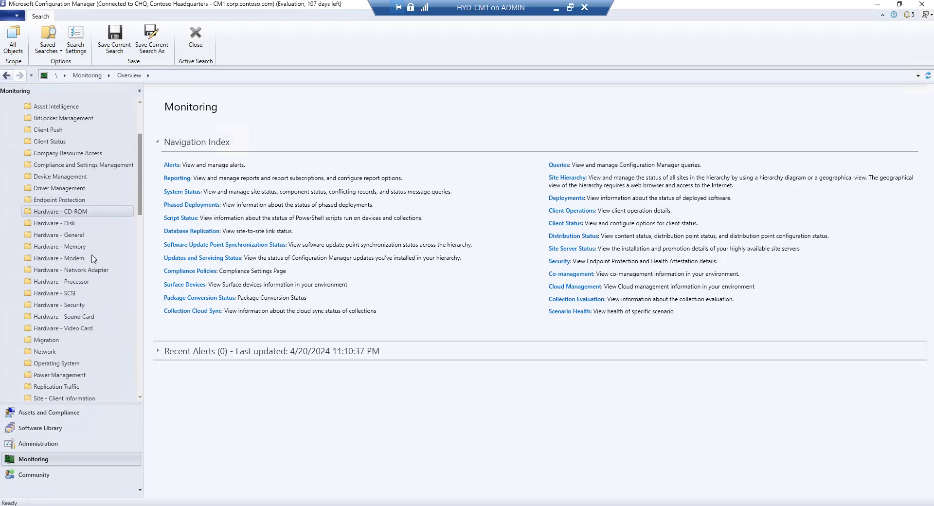
pyautogui.scroll(-2, 91, 312)
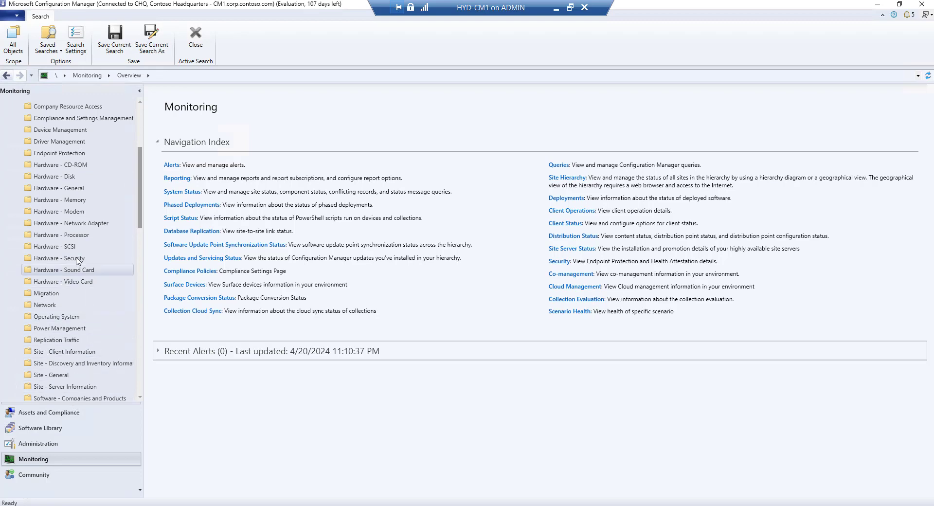
pyautogui.scroll(-3, 87, 292)
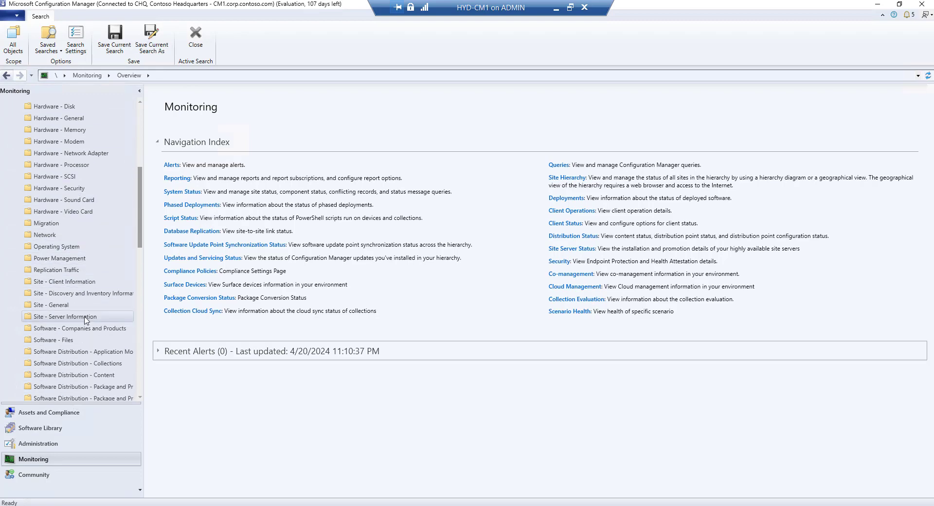
pyautogui.scroll(-2, 92, 355)
pyautogui.click(57, 339)
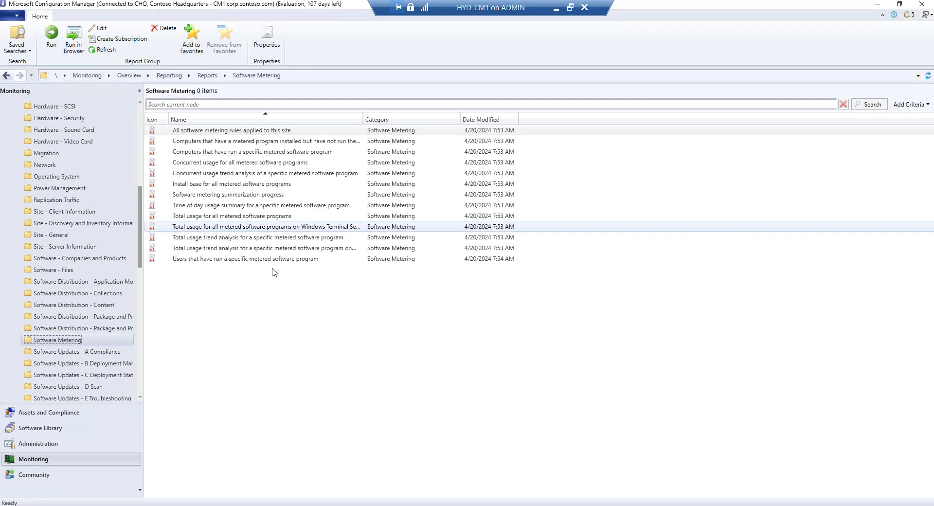
# Run 'Total usage for all metered software programs' and find no Month or Year values.
pyautogui.moveTo(373, 118); pyautogui.dragTo(481, 118)
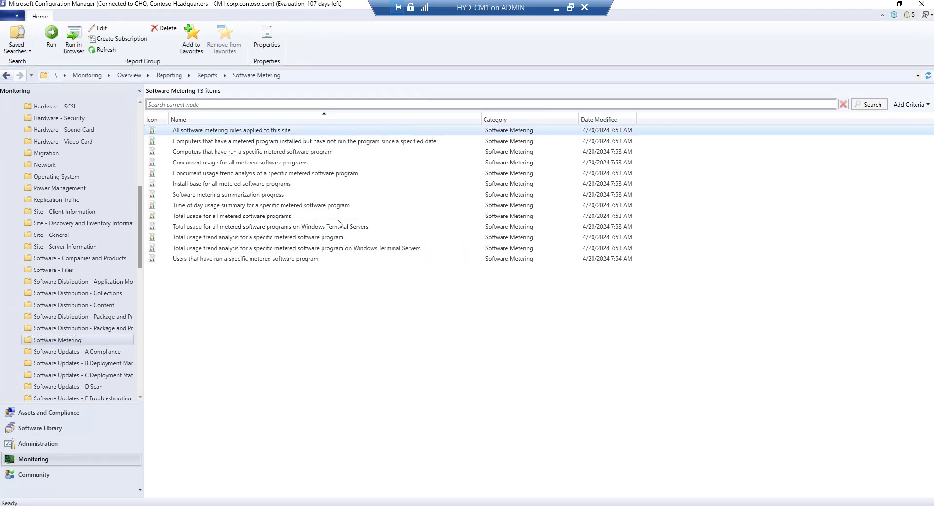
pyautogui.rightClick(203, 218)
pyautogui.click(307, 237)
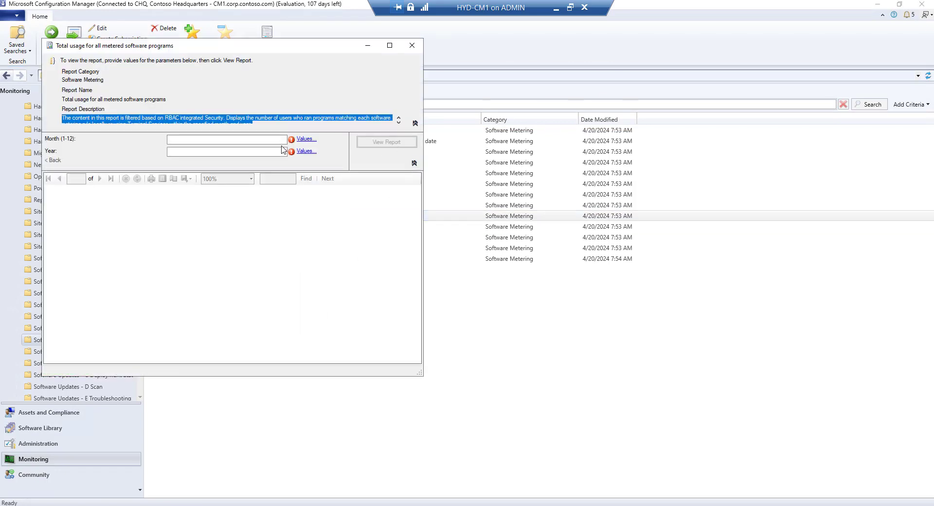
pyautogui.click(306, 139)
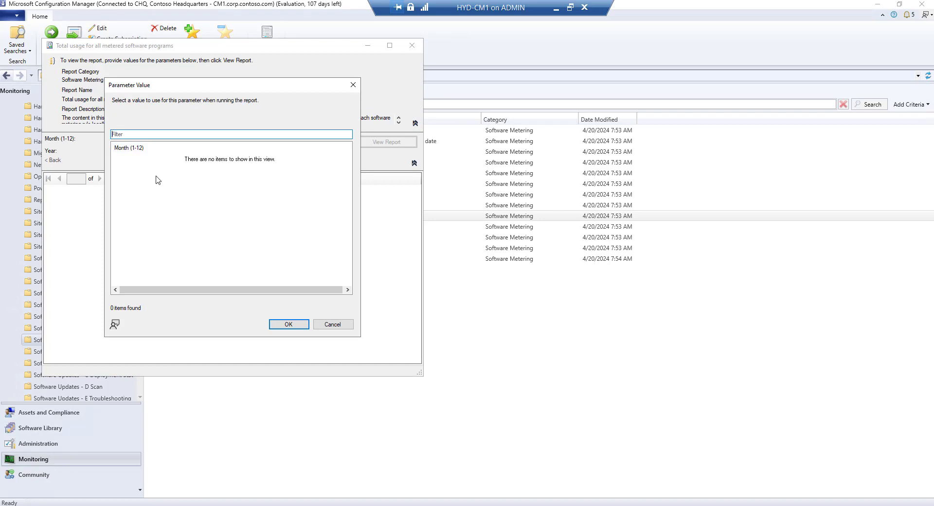
pyautogui.click(291, 324)
pyautogui.click(307, 151)
pyautogui.click(333, 324)
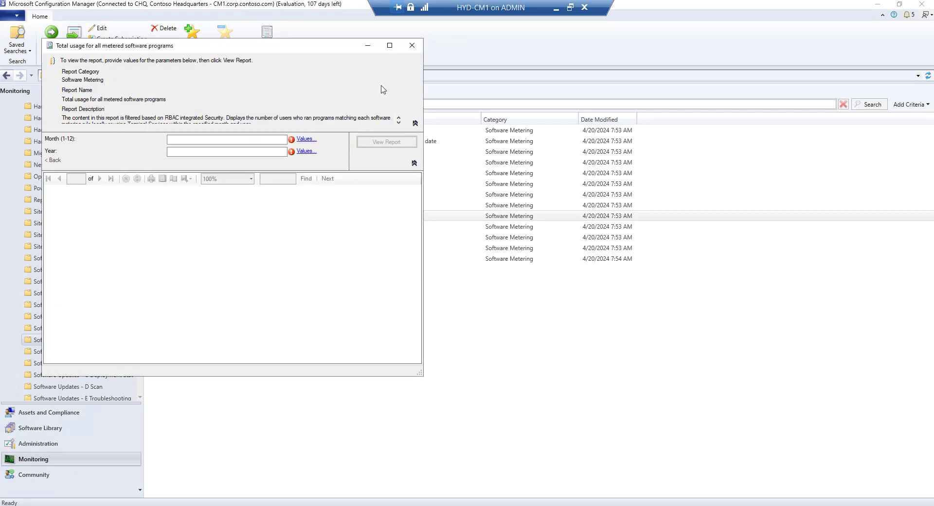
pyautogui.click(412, 45)
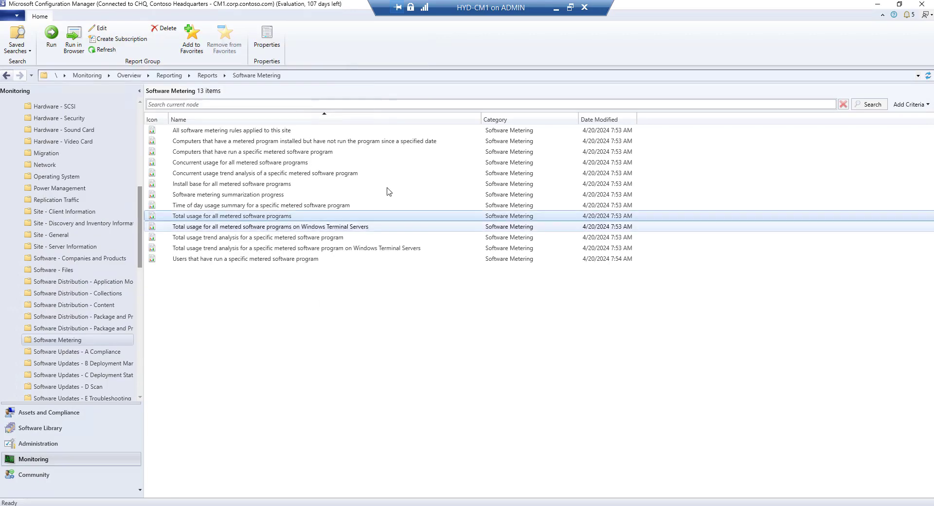
# Run 'Computers that have run a specific metered software program' with Microsoft Edge; no Month/Year data.
pyautogui.rightClick(295, 152)
pyautogui.click(339, 158)
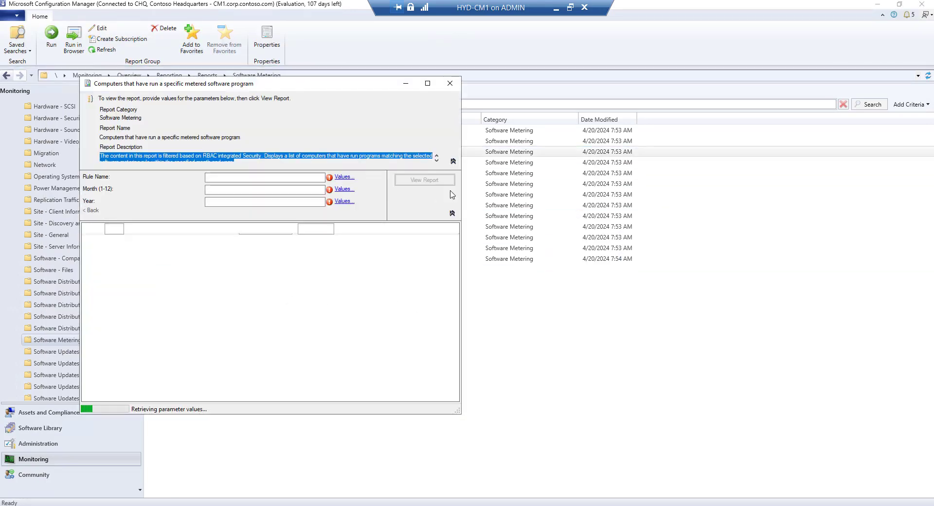
pyautogui.click(342, 177)
pyautogui.click(230, 211)
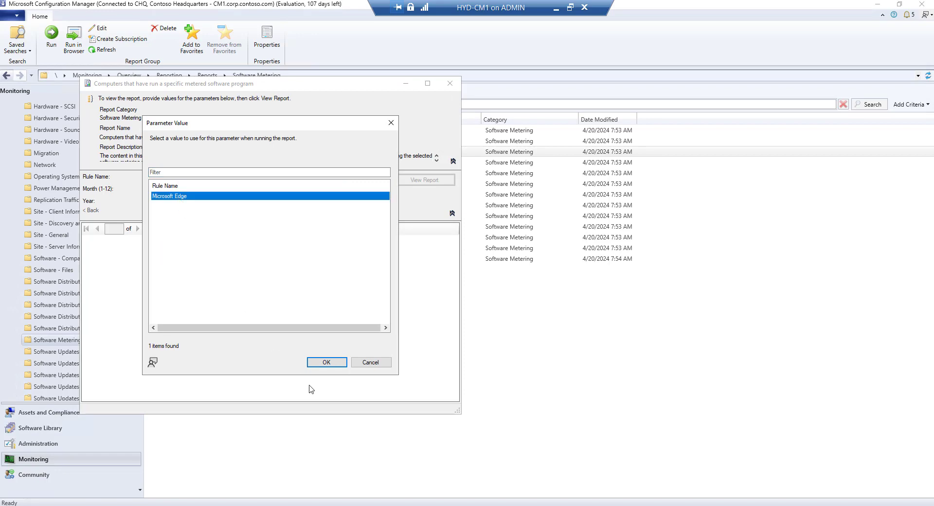
pyautogui.click(325, 362)
pyautogui.click(343, 189)
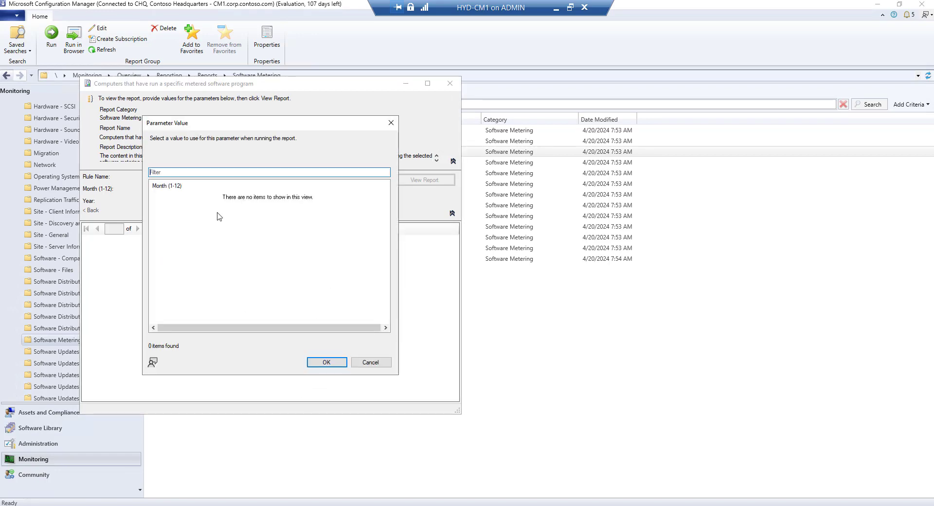
pyautogui.click(326, 361)
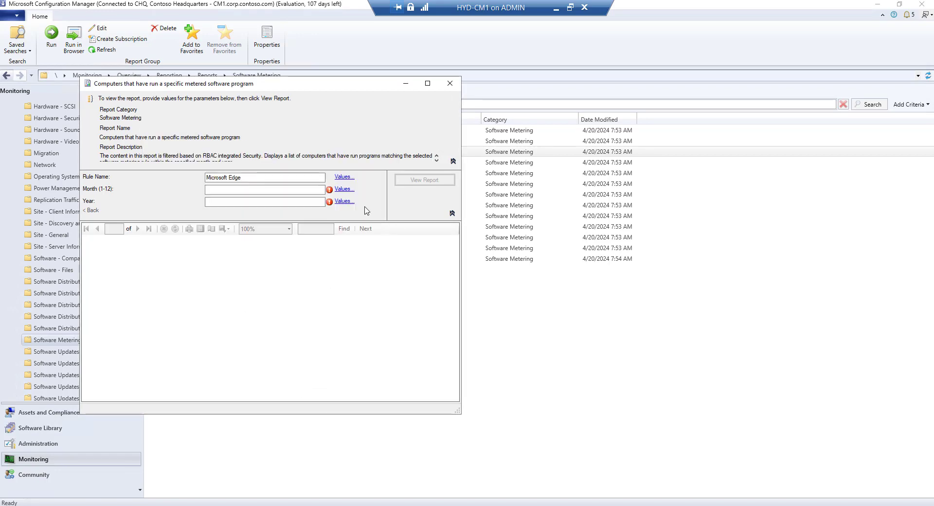
pyautogui.click(340, 202)
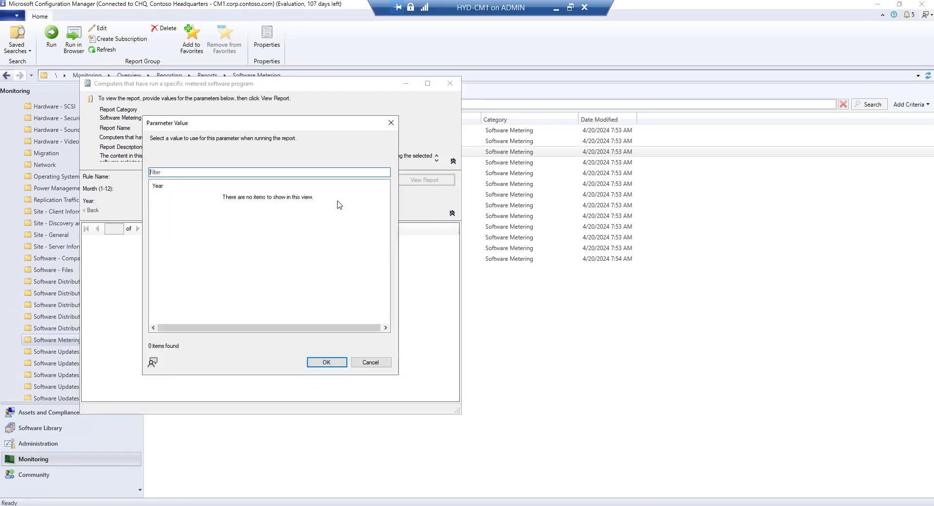
pyautogui.click(371, 364)
pyautogui.click(343, 190)
pyautogui.click(370, 363)
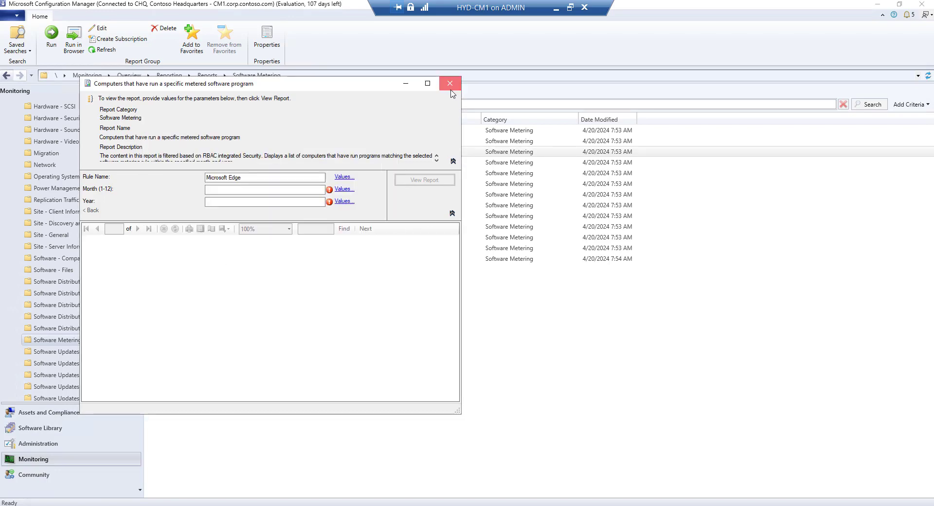
pyautogui.click(450, 84)
pyautogui.click(495, 366)
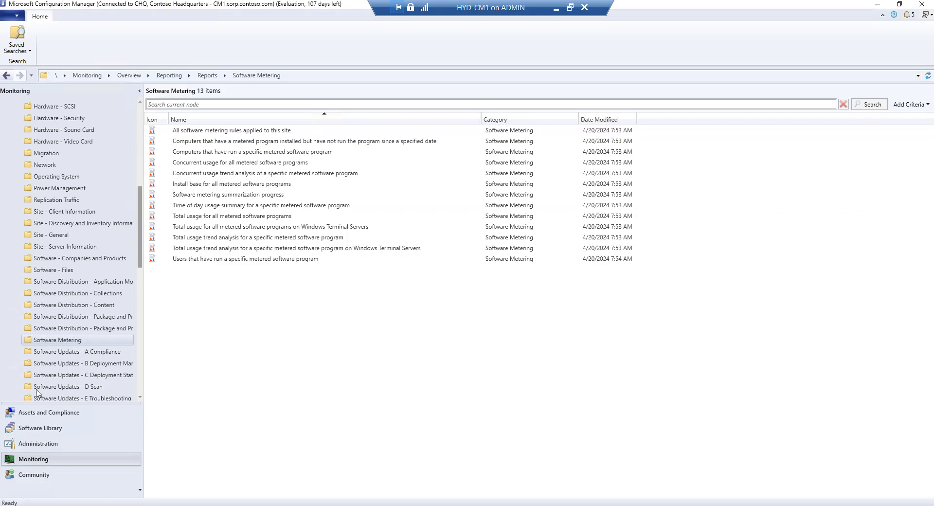
pyautogui.hotkey('alt', 'Tab')
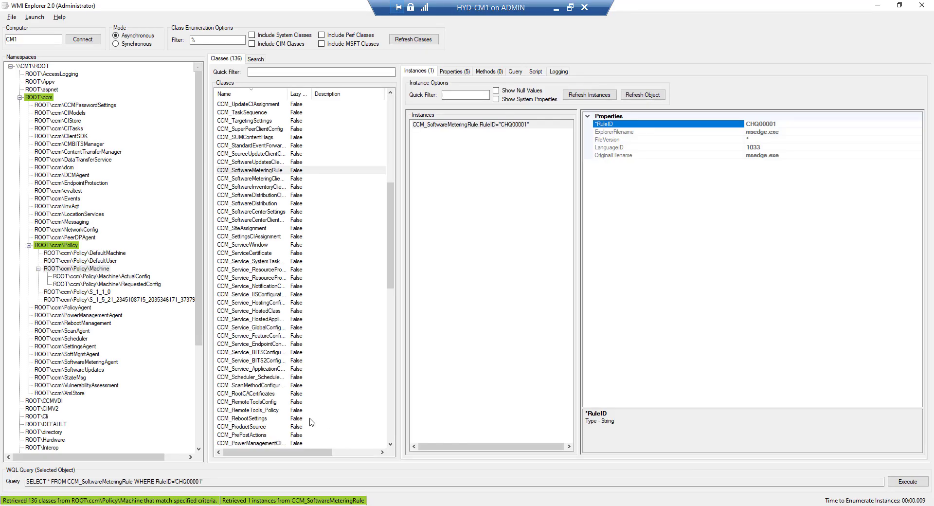